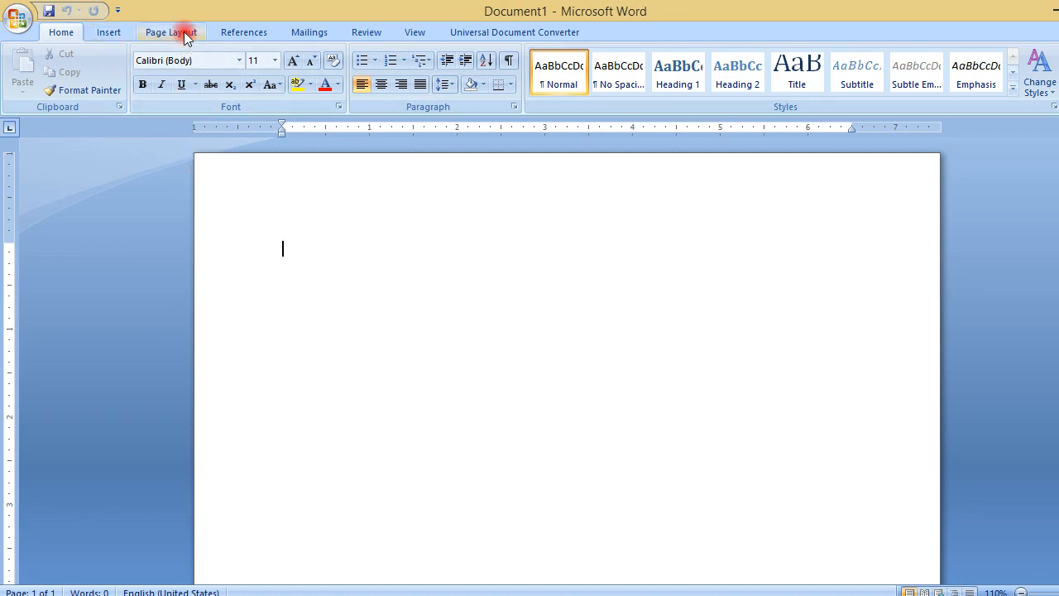
# - Examine the command groups offered under Home, Insert and Page Layout
pyautogui.click(184, 31)
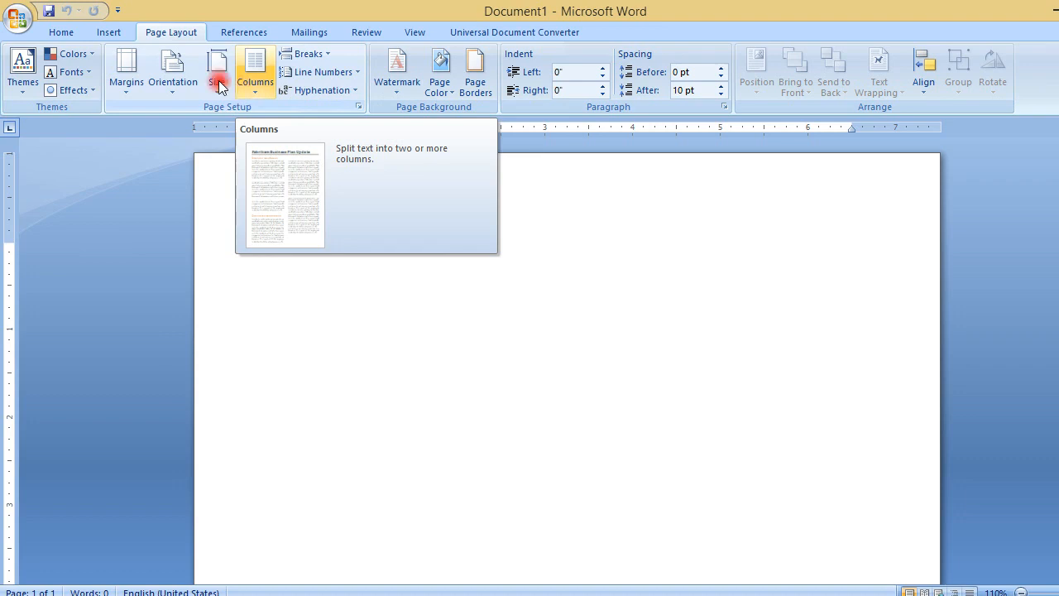
pyautogui.click(117, 31)
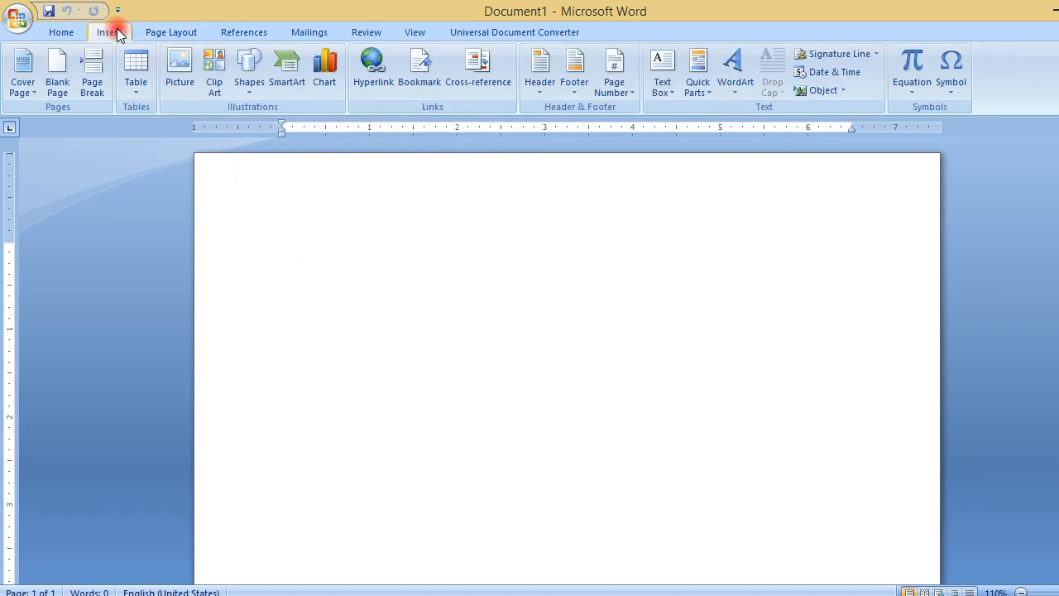
pyautogui.click(69, 33)
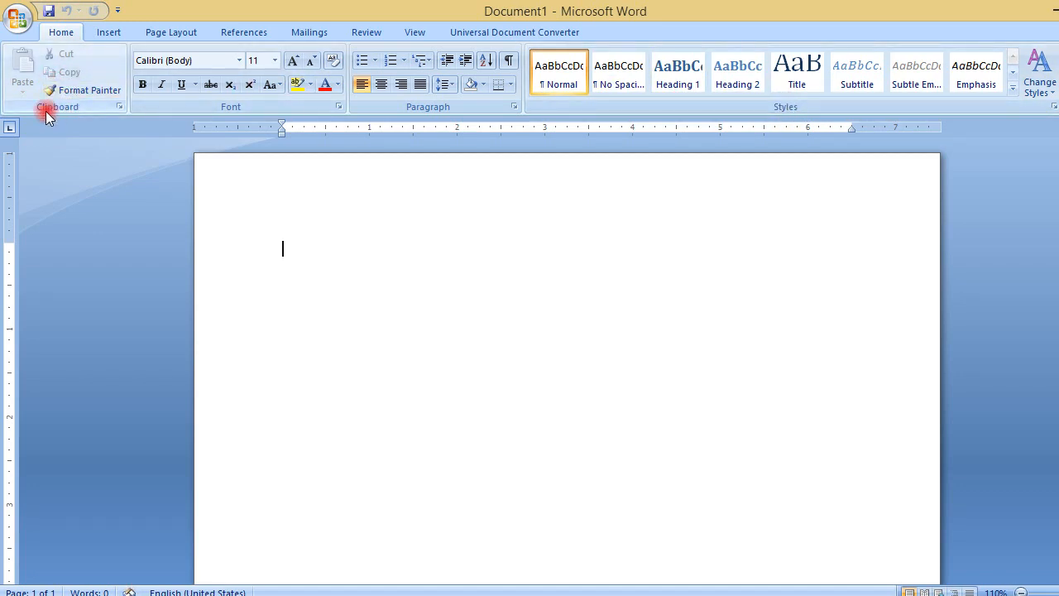
pyautogui.click(114, 35)
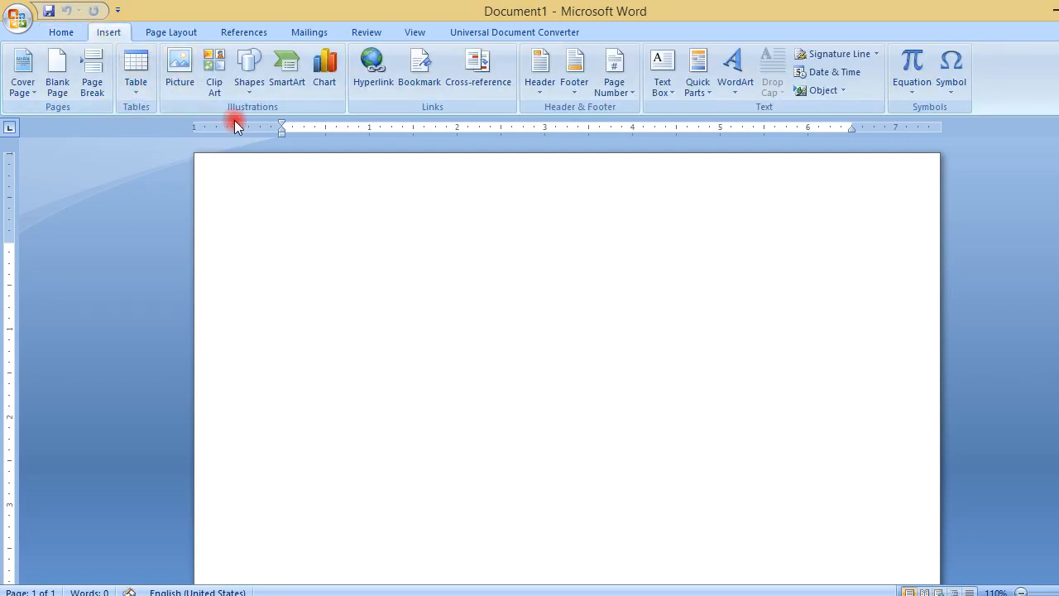
pyautogui.click(175, 33)
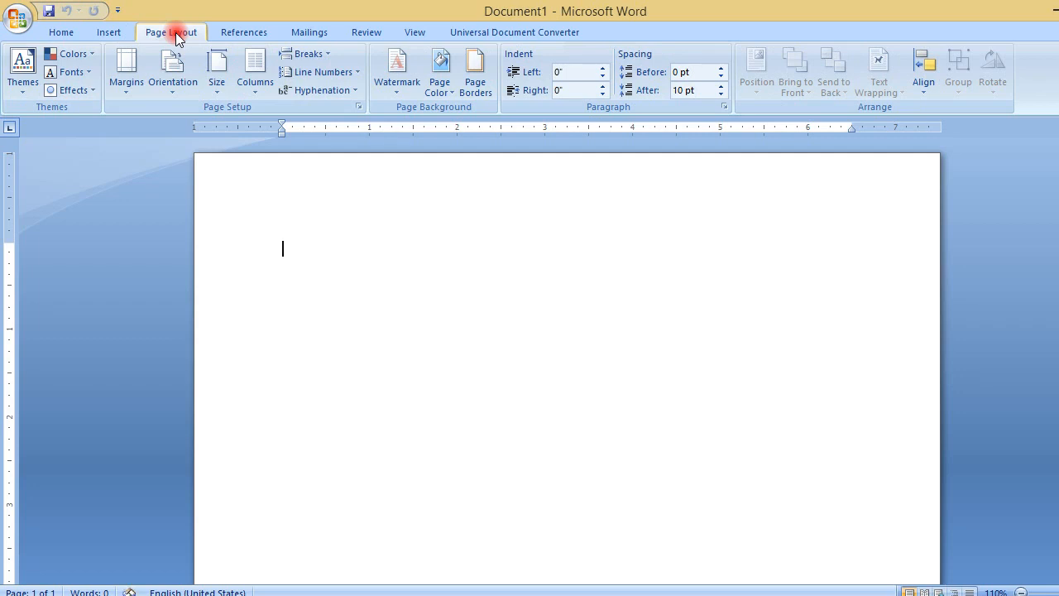
pyautogui.click(62, 32)
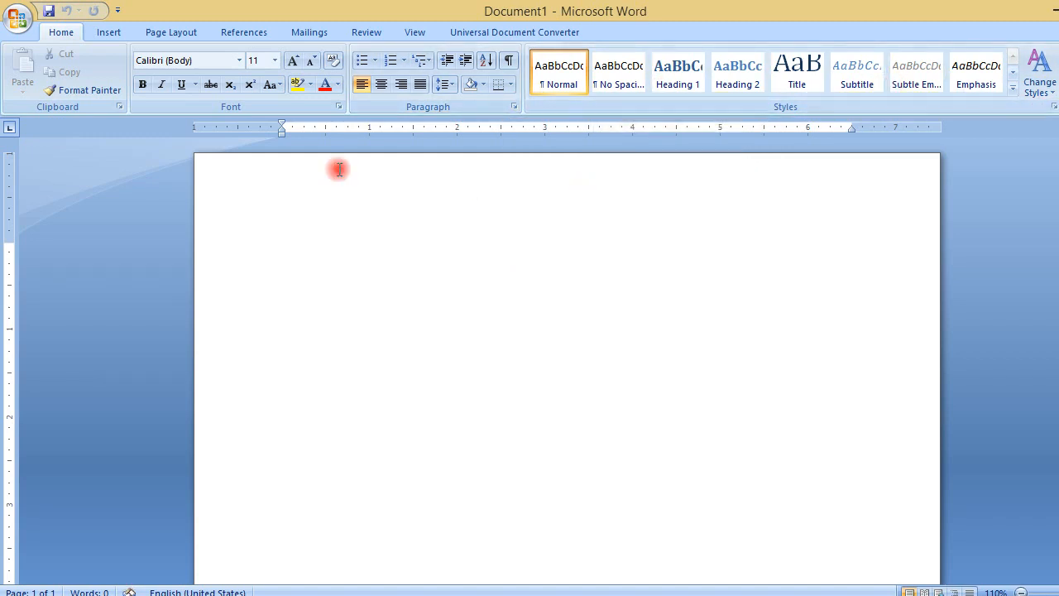
pyautogui.click(110, 32)
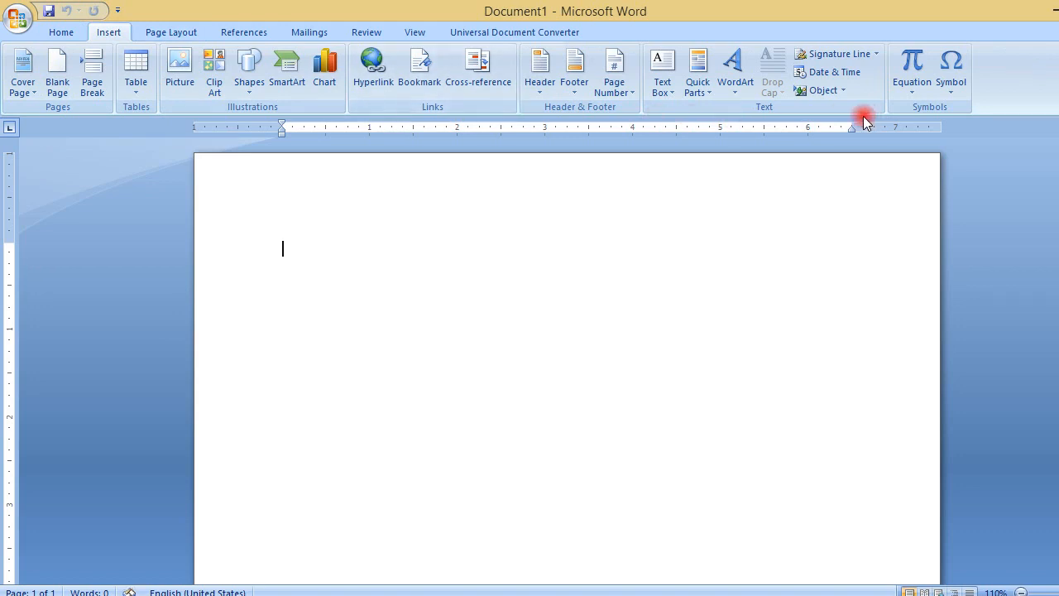
pyautogui.click(149, 32)
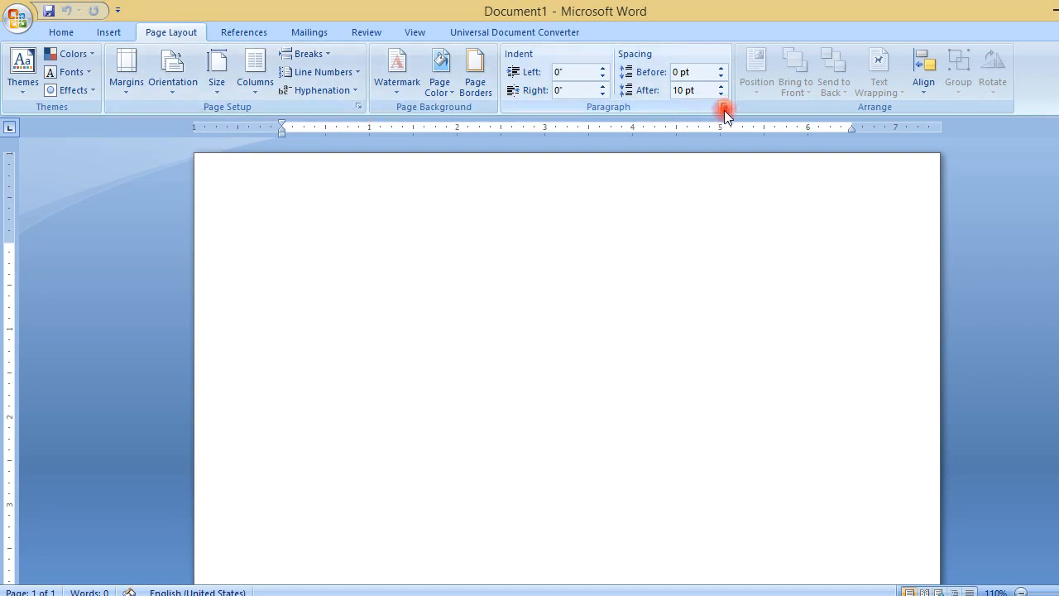
pyautogui.click(61, 31)
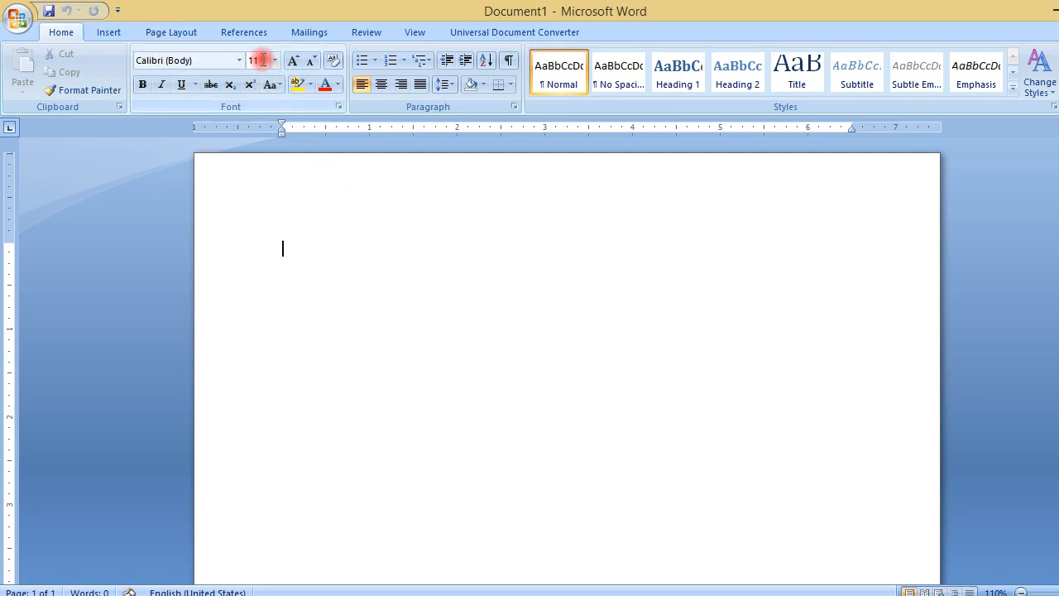
# - Turn on subscript and strikethrough for new text in the blank document
pyautogui.click(339, 62)
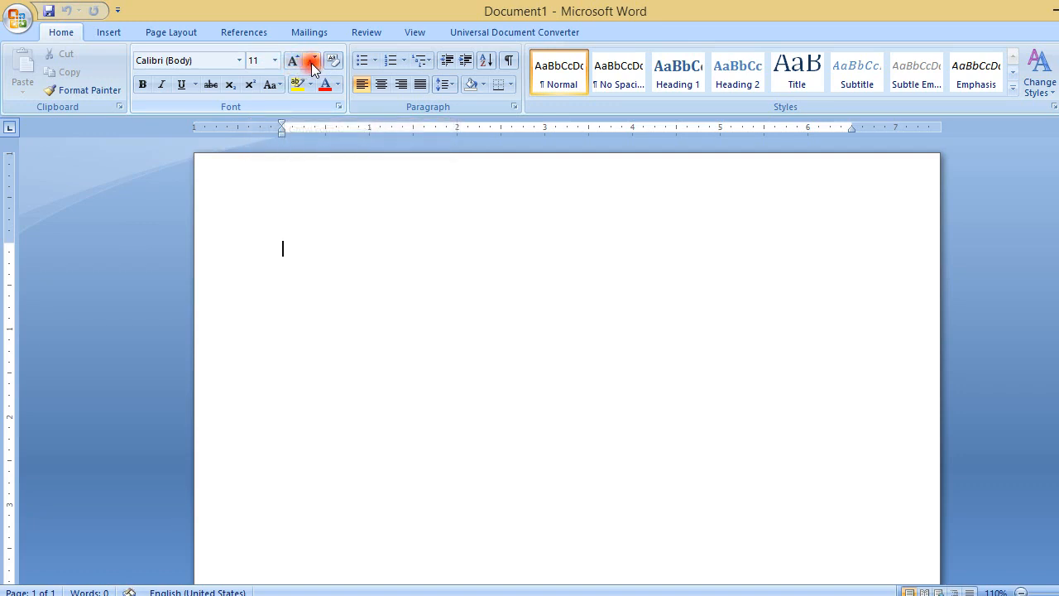
pyautogui.click(268, 86)
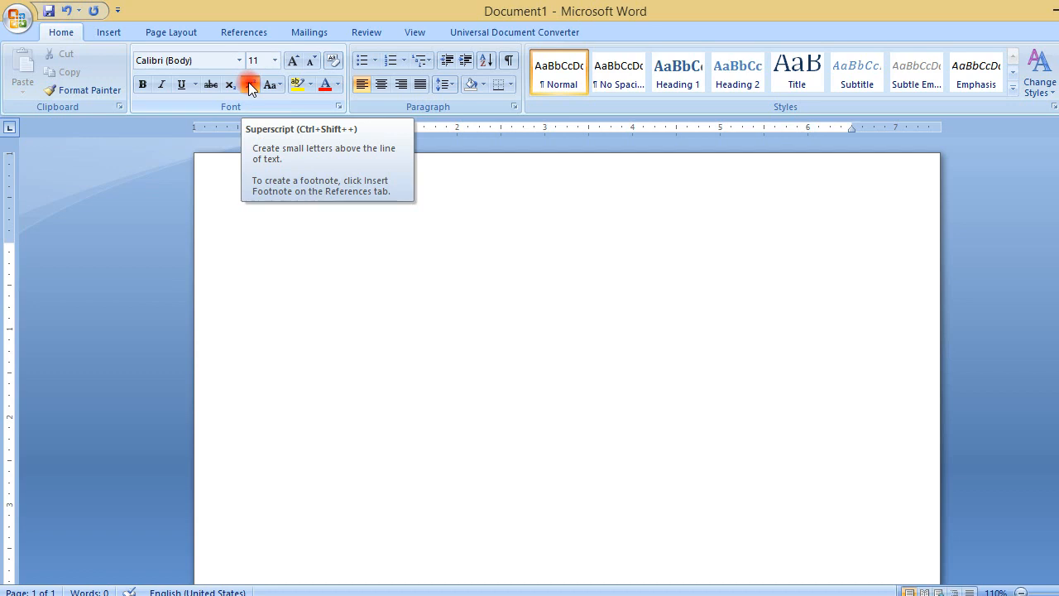
pyautogui.click(251, 86)
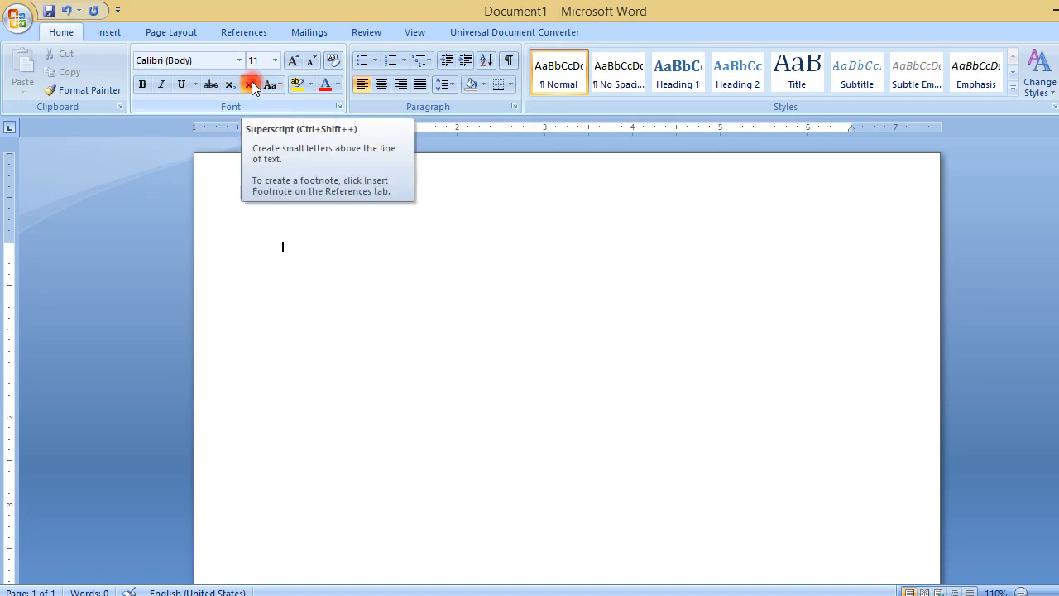
pyautogui.click(229, 88)
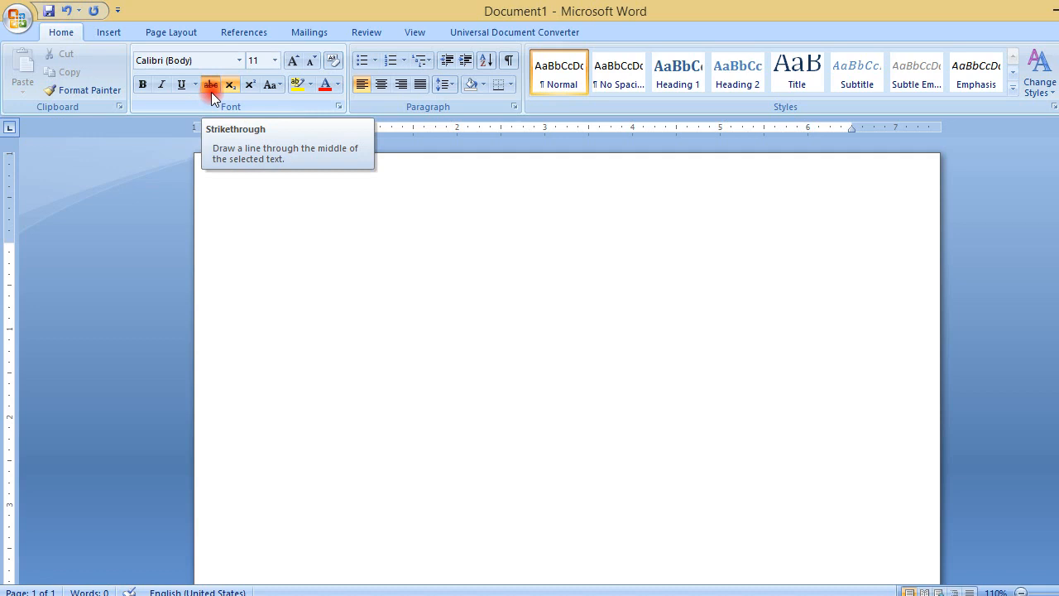
pyautogui.click(210, 86)
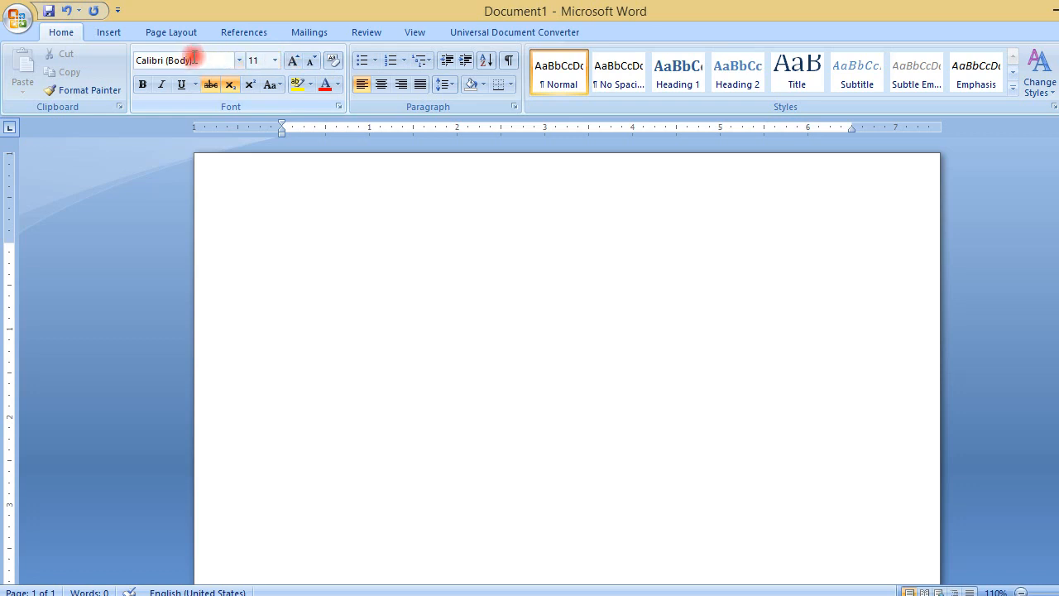
# - Examine the font and character spacing settings in the Font dialog, and close it without applying anything
pyautogui.click(340, 103)
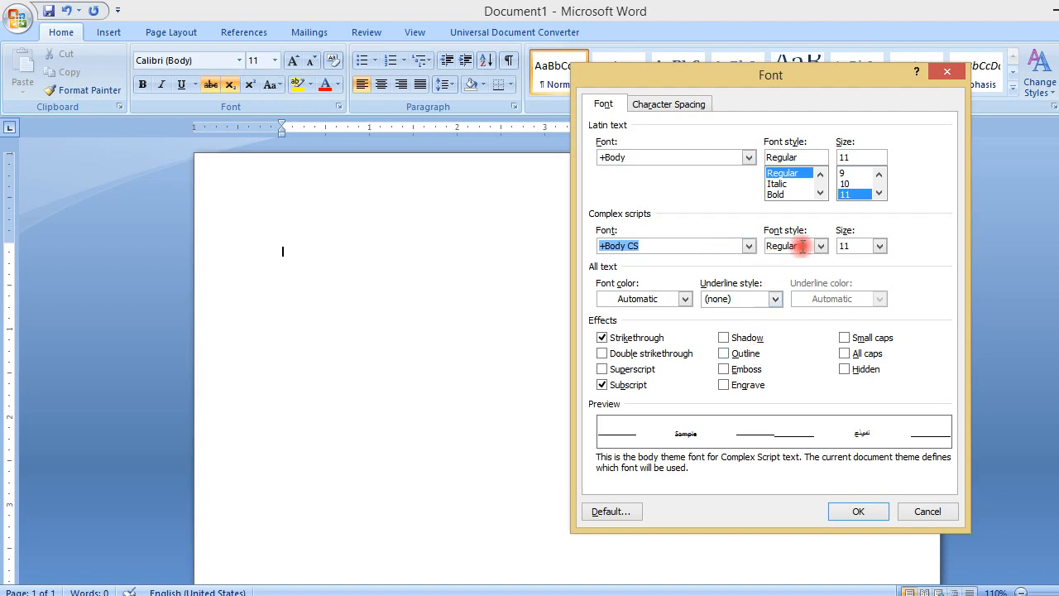
pyautogui.click(666, 105)
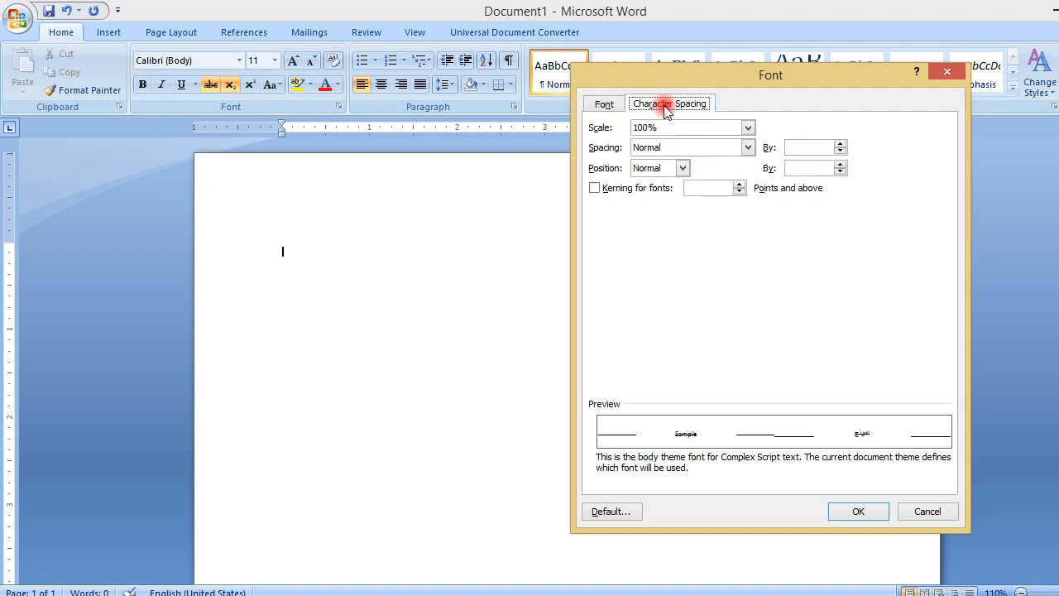
pyautogui.click(604, 104)
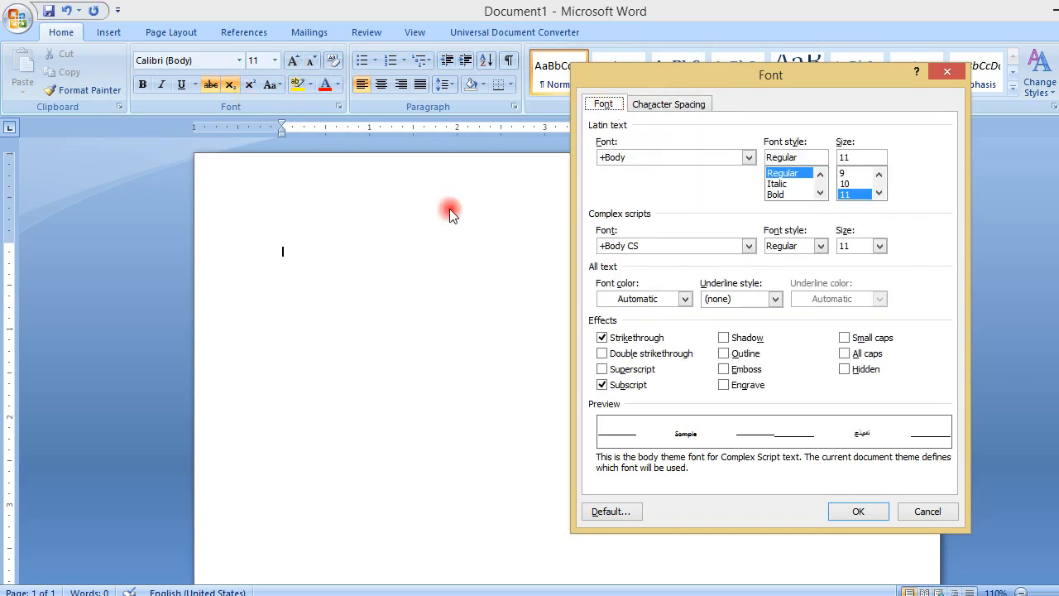
pyautogui.click(928, 512)
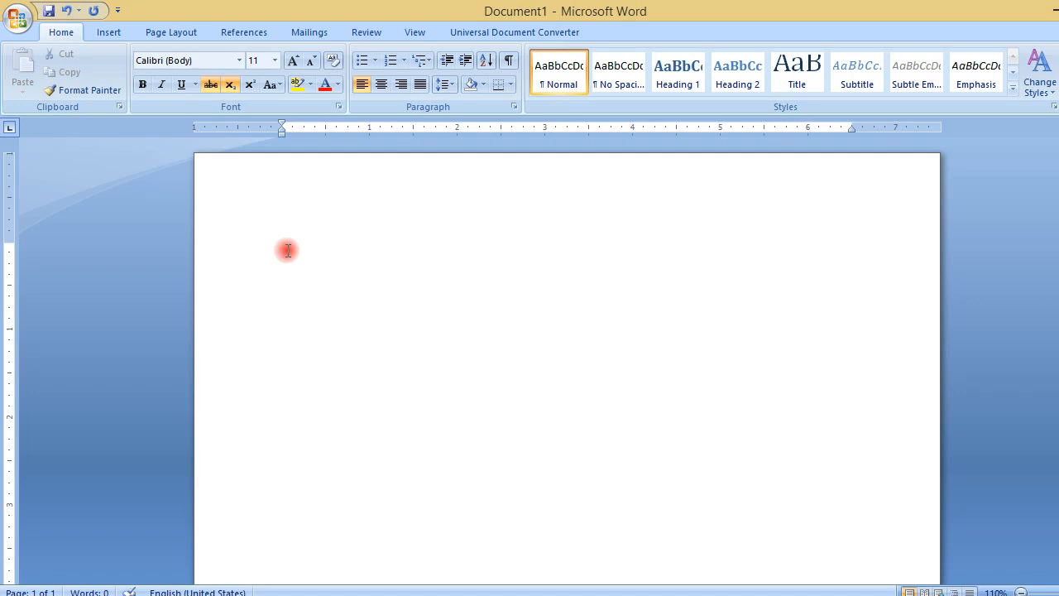
# - Enter =rand as a trial, delete it, and turn off strikethrough for new text
pyautogui.write('=rand')
pyautogui.press('BackSpace')
pyautogui.press('BackSpace')
pyautogui.press('BackSpace')
pyautogui.press('BackSpace')
pyautogui.press('BackSpace')
pyautogui.click(211, 85)
pyautogui.write('=rand(')
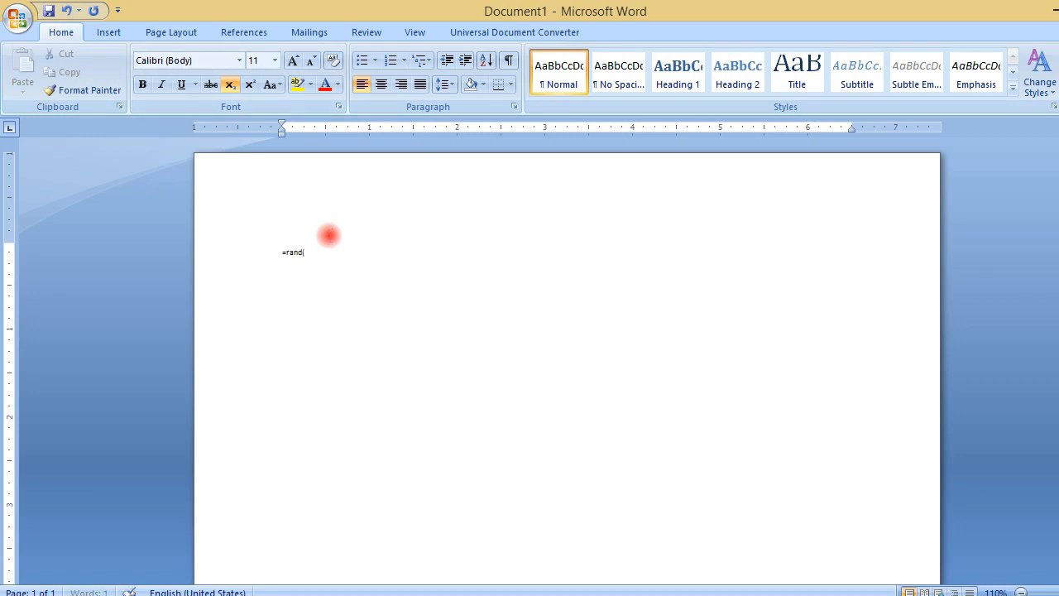
pyautogui.press('BackSpace')
pyautogui.press('BackSpace')
pyautogui.press('BackSpace')
pyautogui.press('BackSpace')
pyautogui.press('BackSpace')
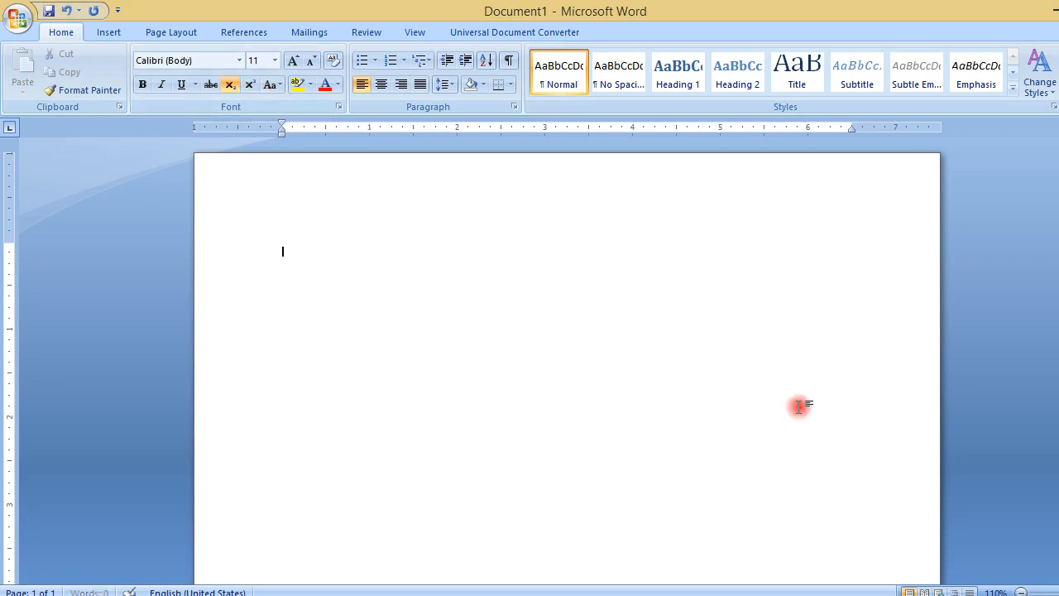
# - Set the font size to 20 and generate sample paragraphs with =rand()
pyautogui.moveTo(1055, 593); pyautogui.dragTo(1058, 593)
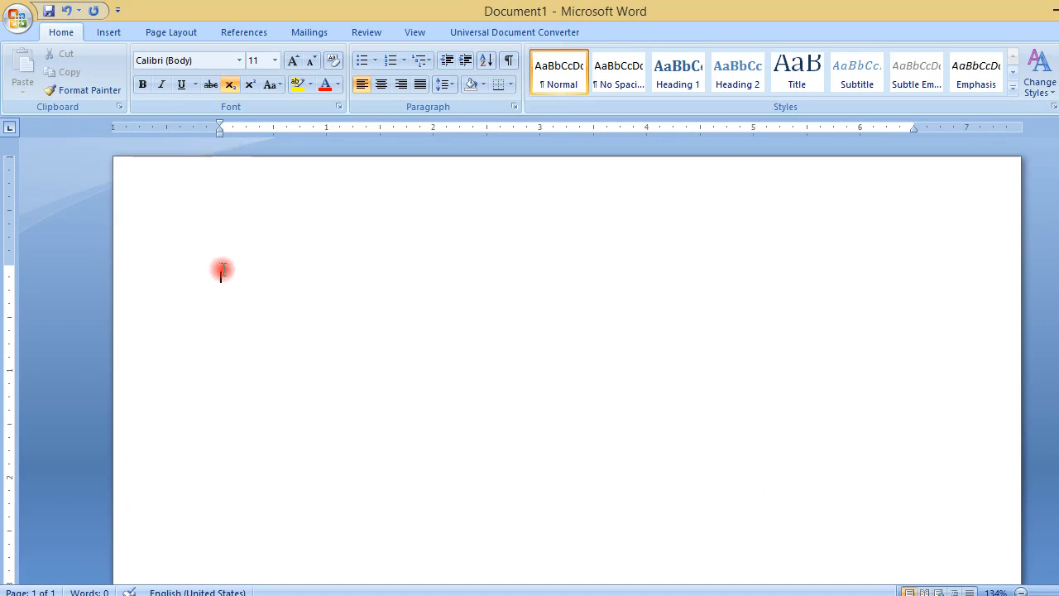
pyautogui.click(275, 61)
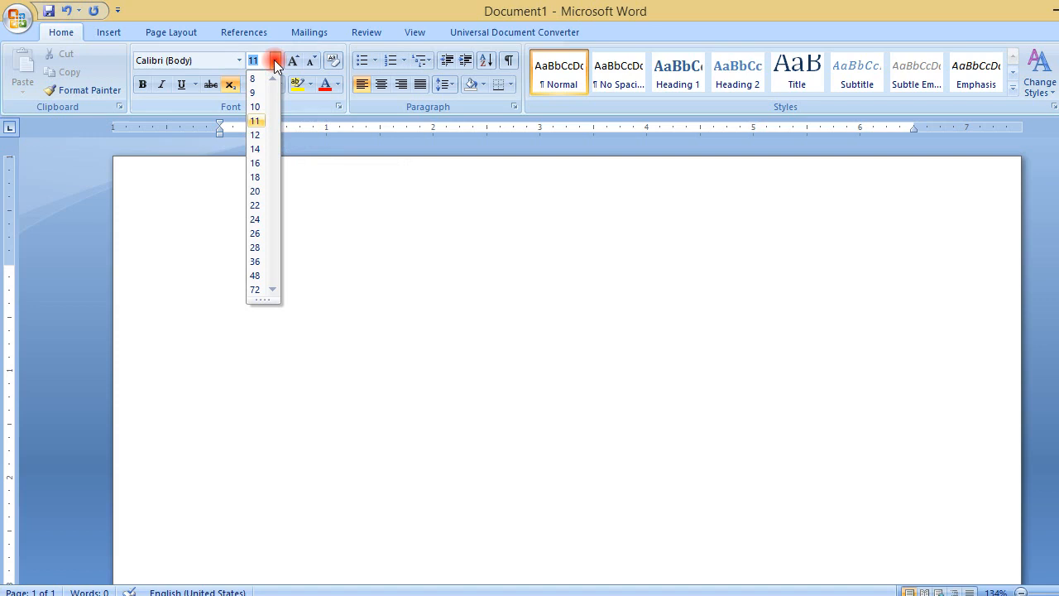
pyautogui.click(256, 194)
pyautogui.write('=rand')
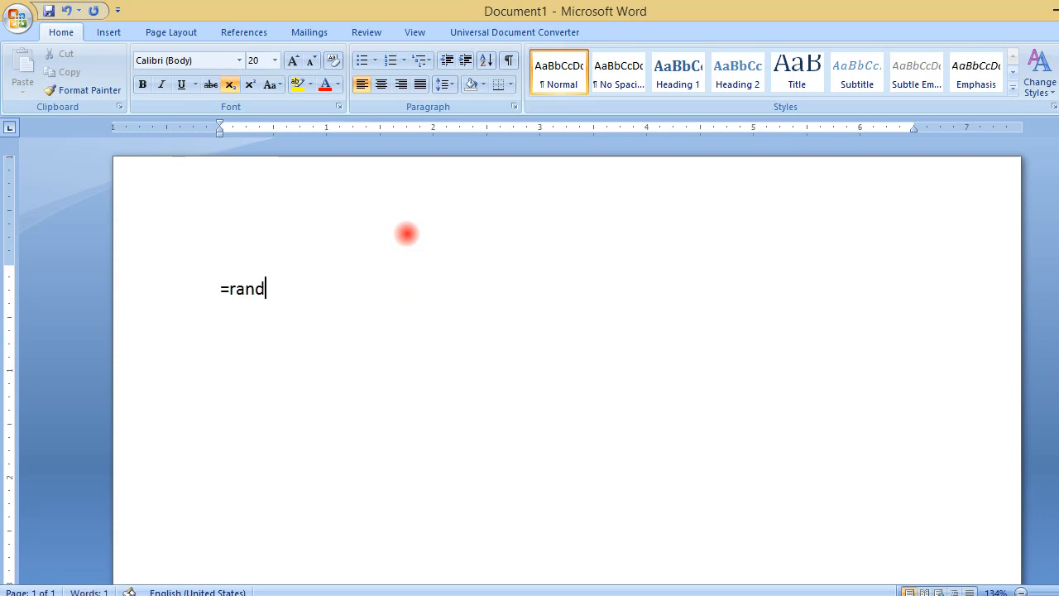
pyautogui.write('()')
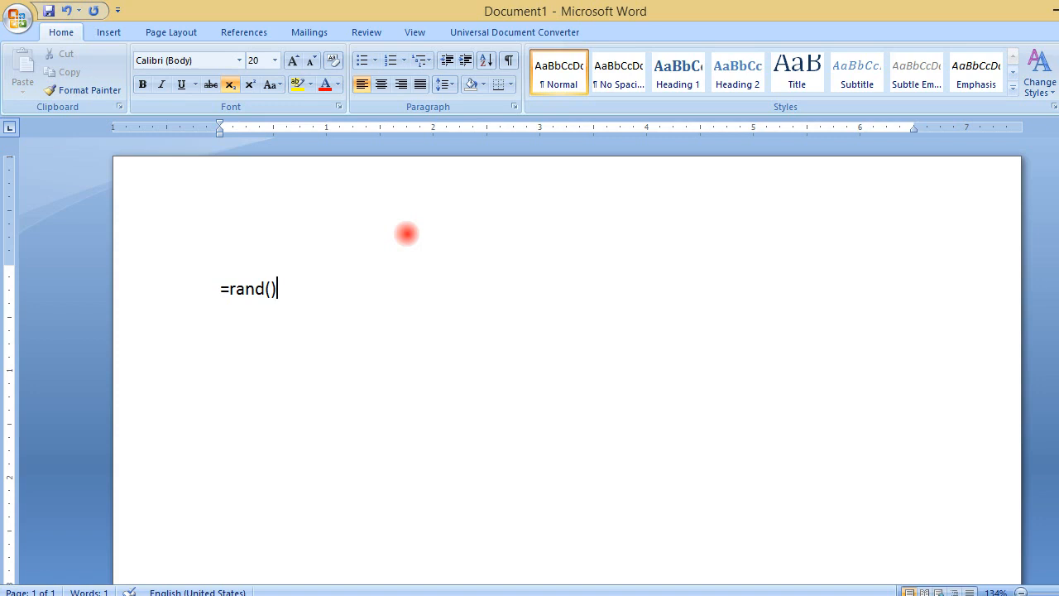
pyautogui.press('Return')
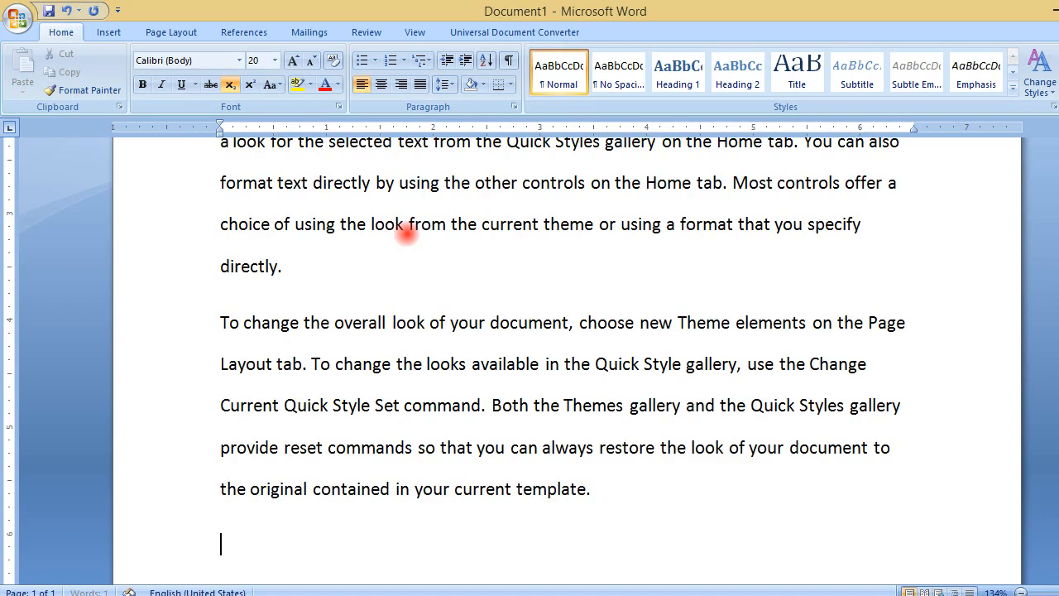
# - Review the generated sample text, highlighting the first and second paragraphs in turn
pyautogui.scroll(5, 949, 290)
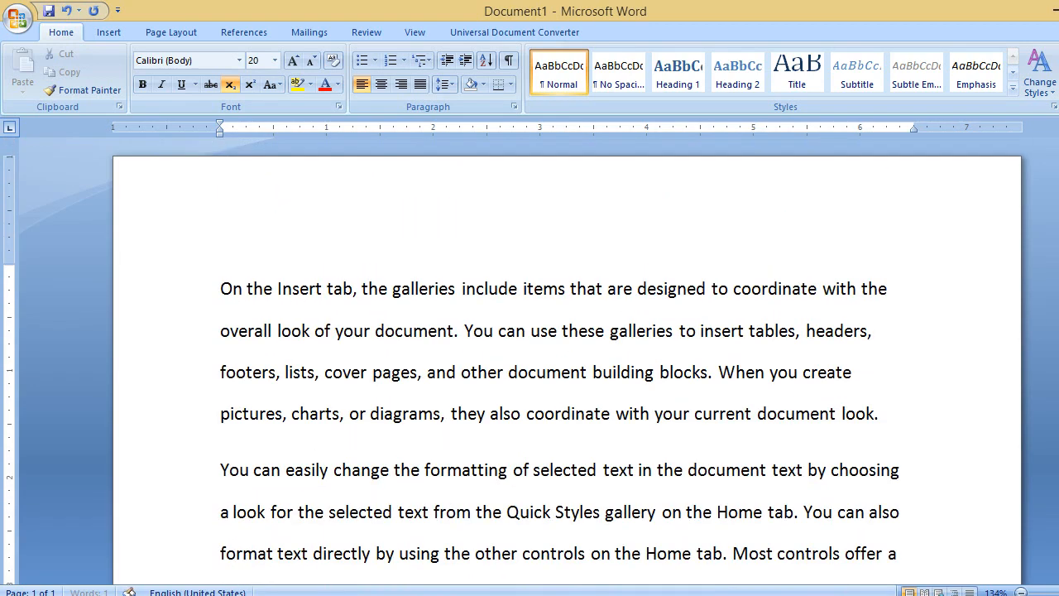
pyautogui.moveTo(1058, 593); pyautogui.dragTo(1053, 592)
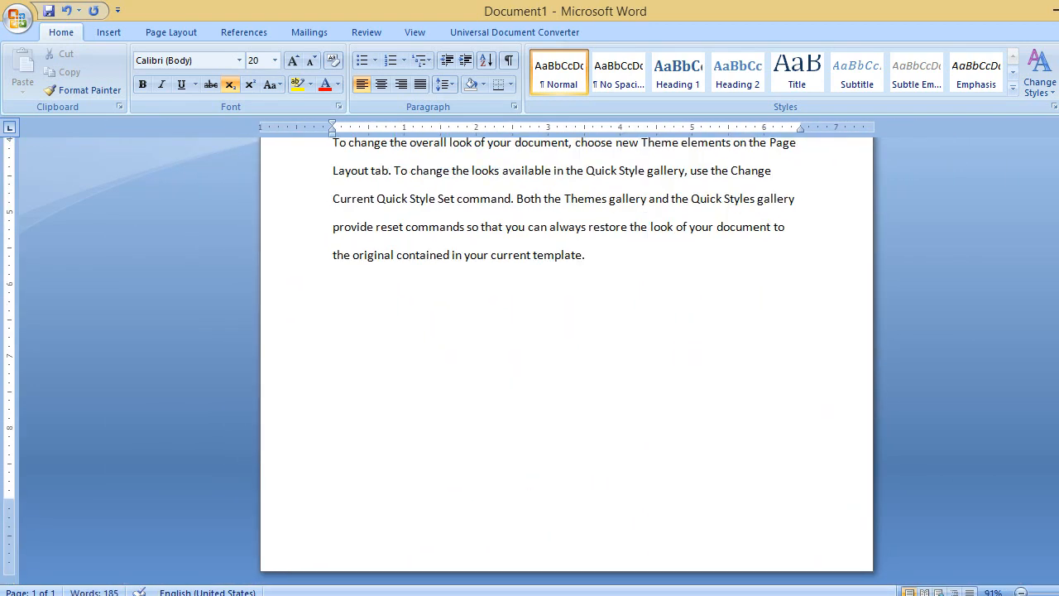
pyautogui.scroll(5, 566, 356)
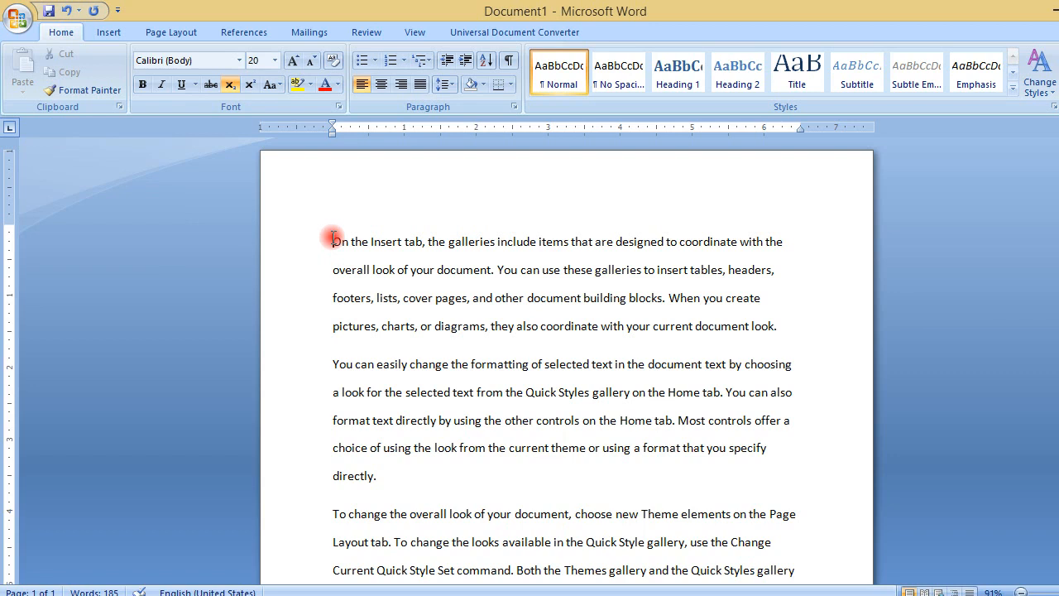
pyautogui.moveTo(332, 239); pyautogui.dragTo(782, 324)
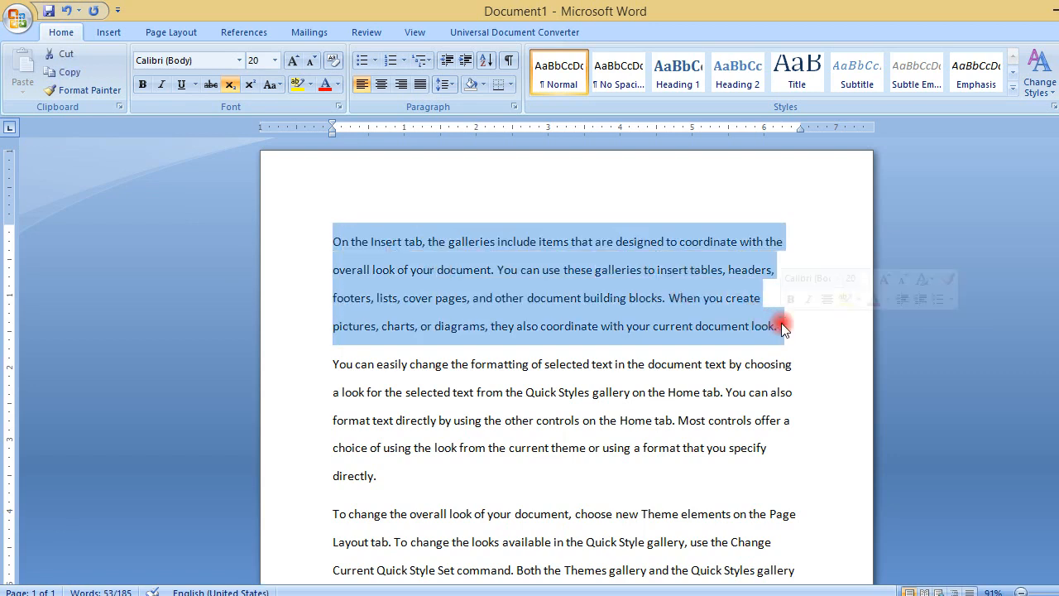
pyautogui.click(331, 364)
pyautogui.moveTo(338, 364); pyautogui.dragTo(381, 468)
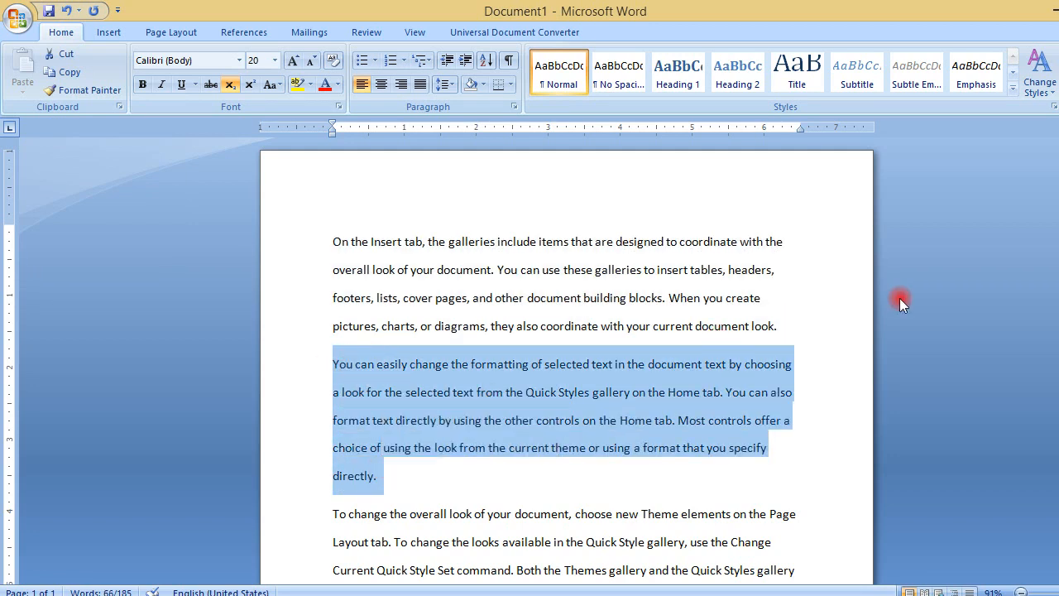
pyautogui.scroll(-2, 381, 468)
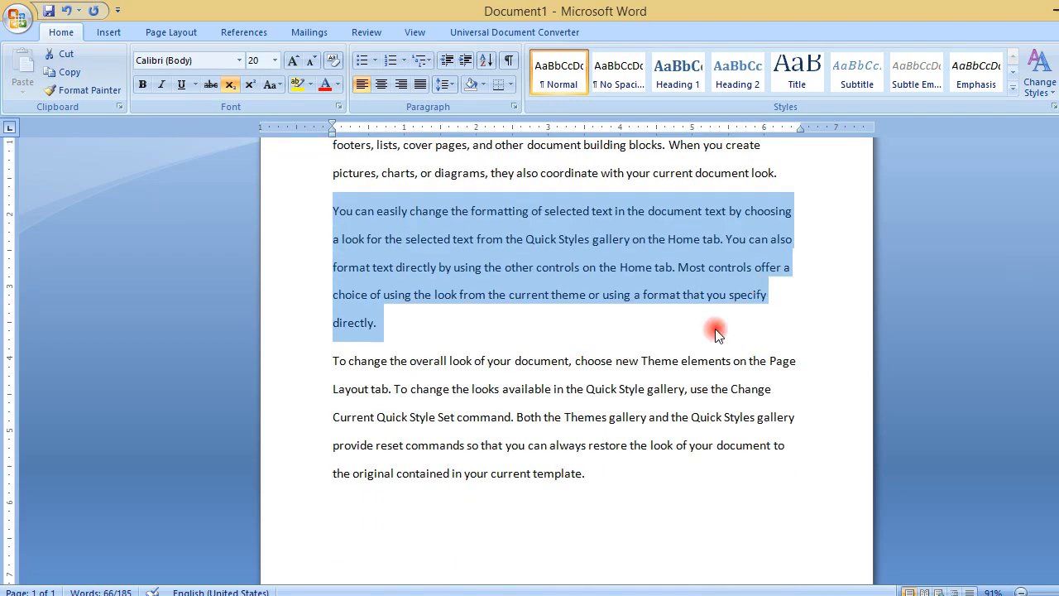
pyautogui.click(771, 289)
pyautogui.scroll(2, 564, 314)
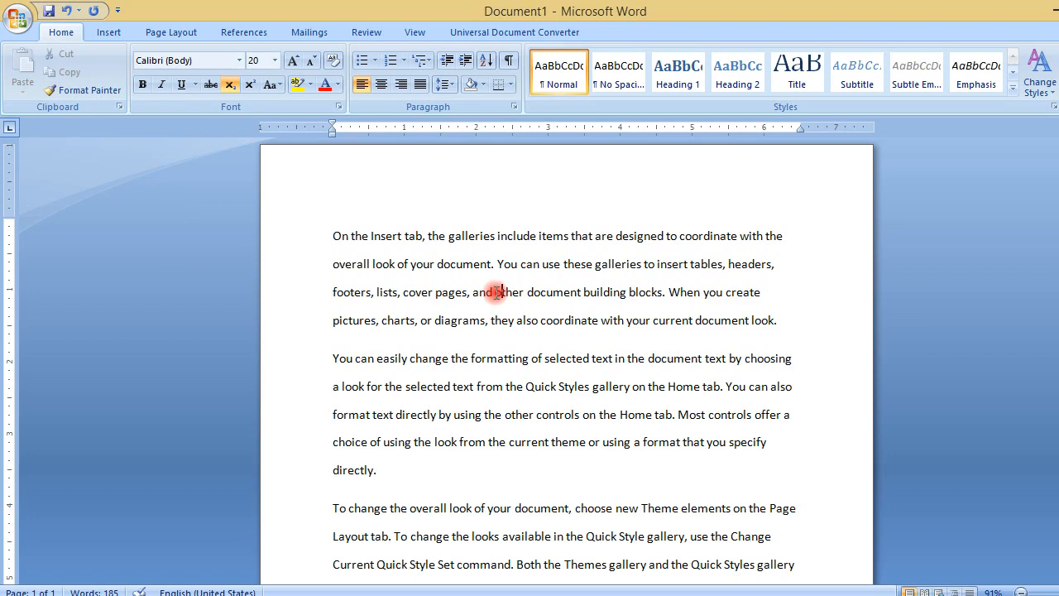
# - Change the font of the entire document text to Comic Sans MS
pyautogui.hotkey('ctrl', 'a')
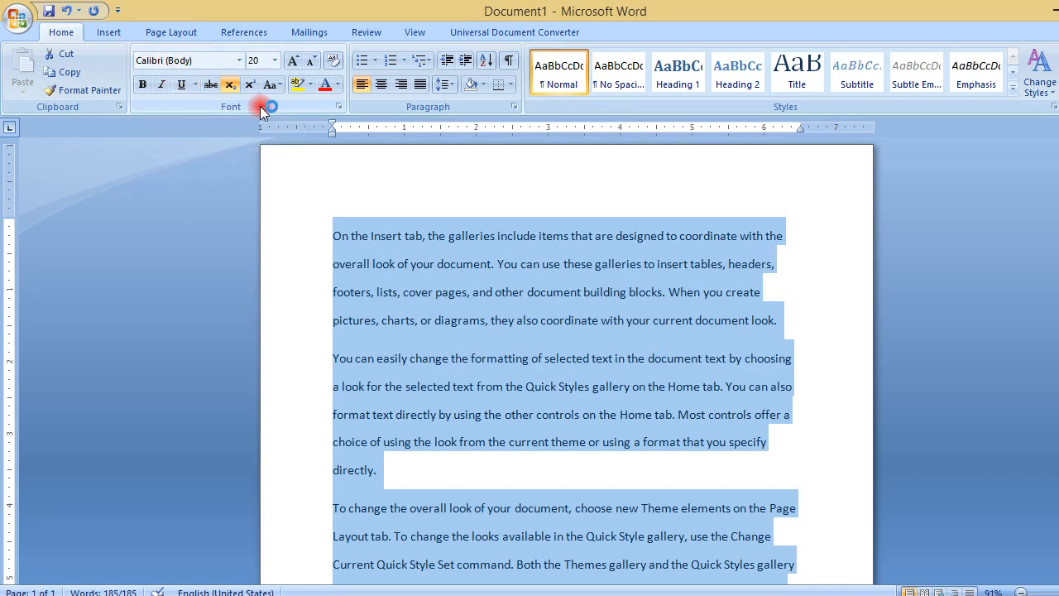
pyautogui.click(239, 60)
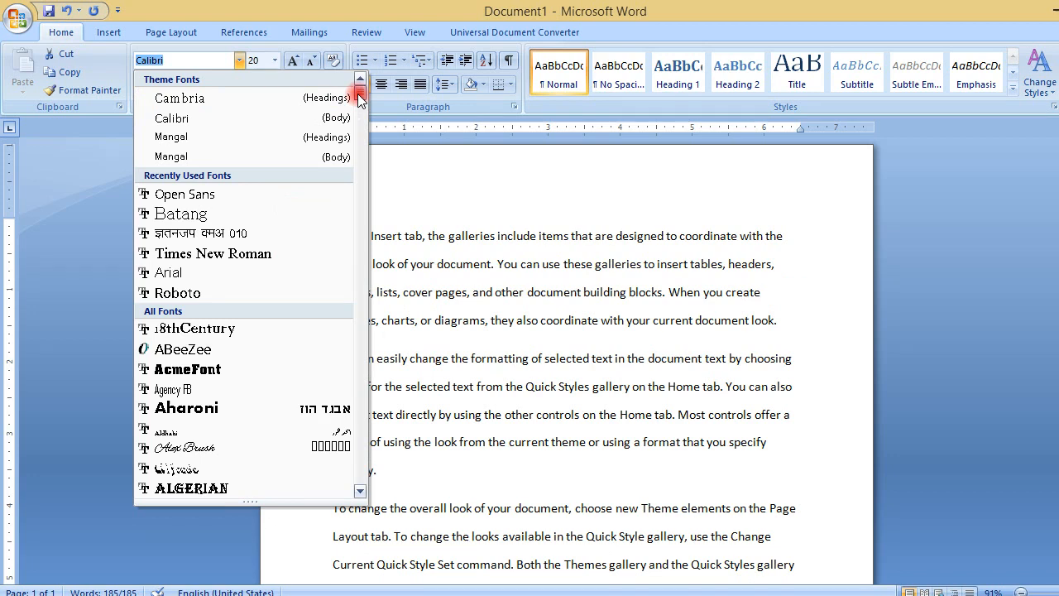
pyautogui.moveTo(359, 98); pyautogui.dragTo(369, 195)
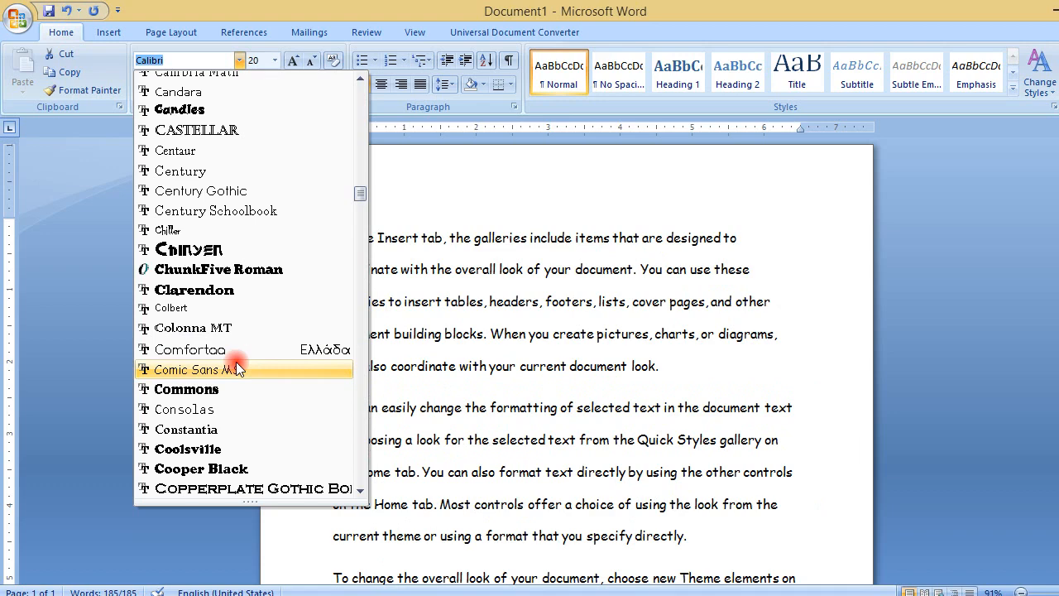
pyautogui.click(238, 368)
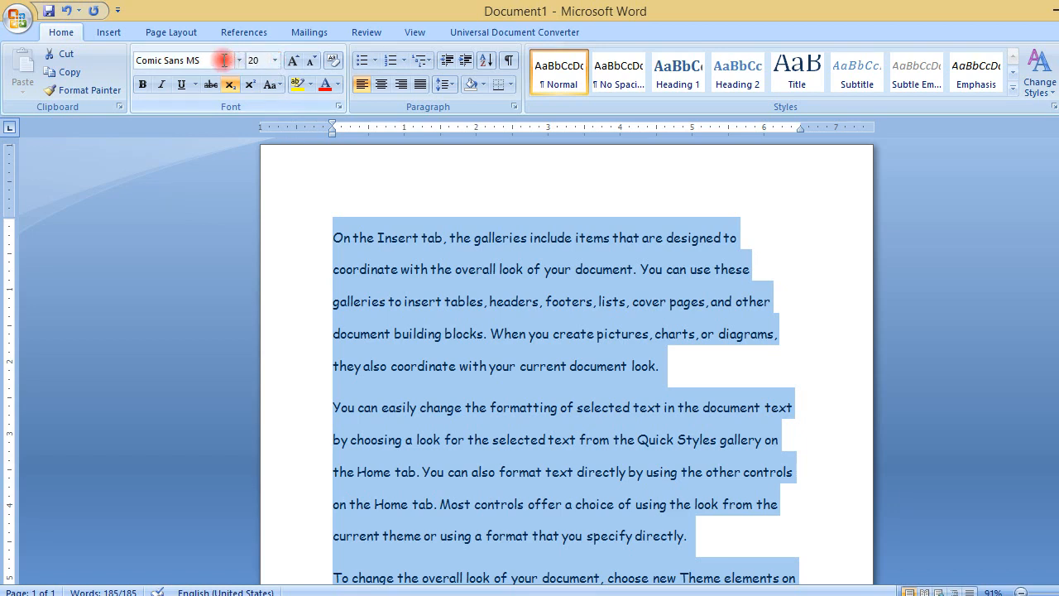
# - Try font sizes 72, 8 and 200 in turn on the entire text
pyautogui.click(275, 61)
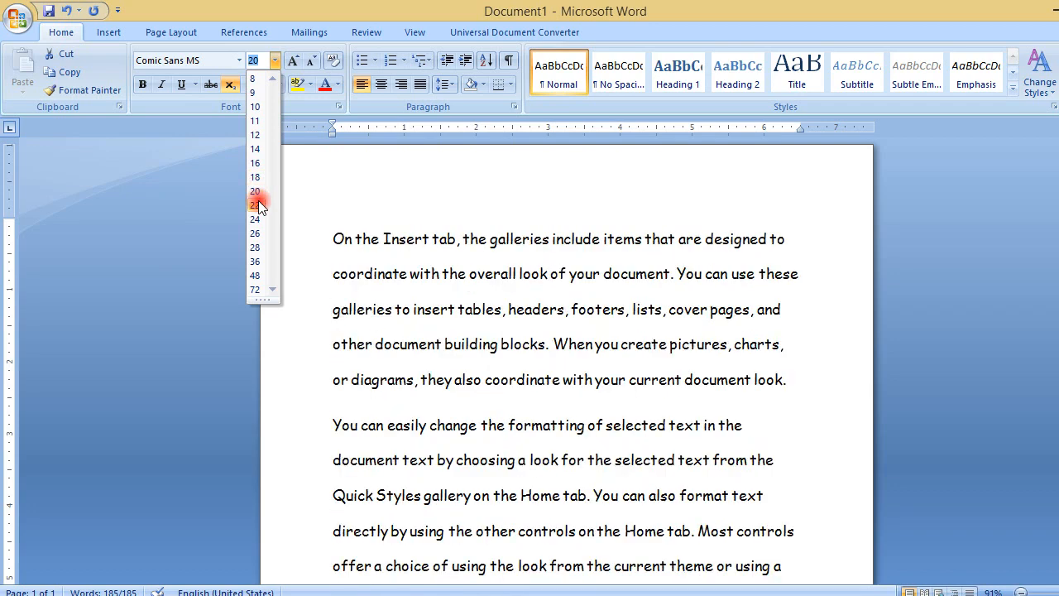
pyautogui.click(257, 289)
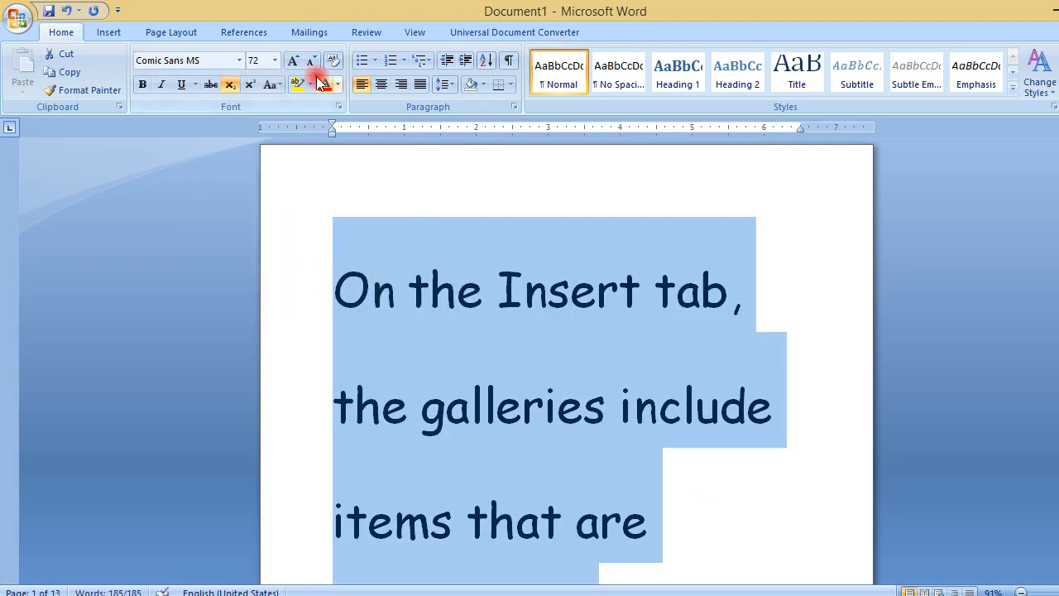
pyautogui.click(275, 60)
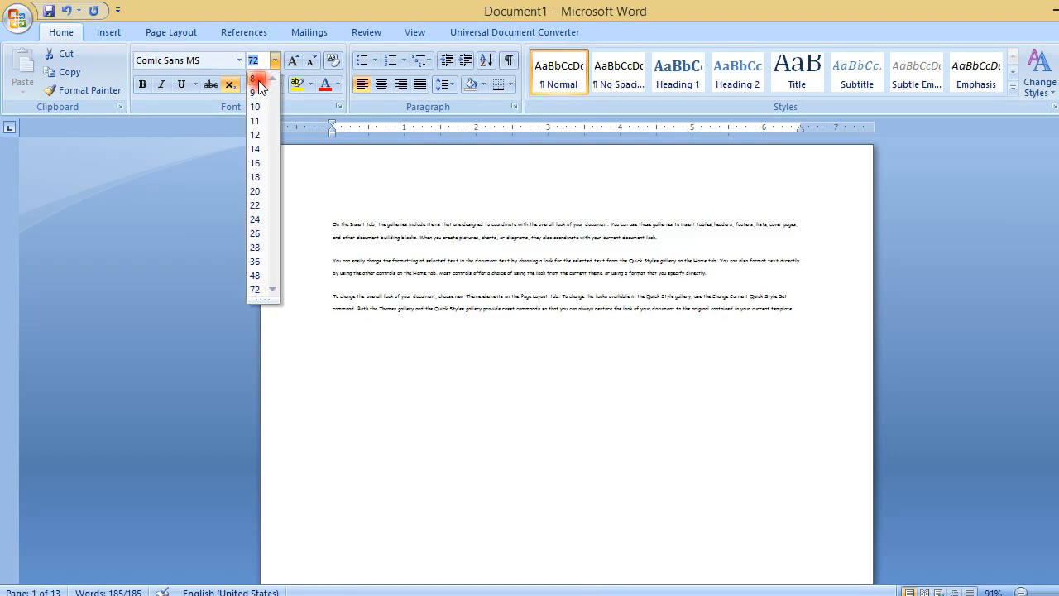
pyautogui.click(258, 80)
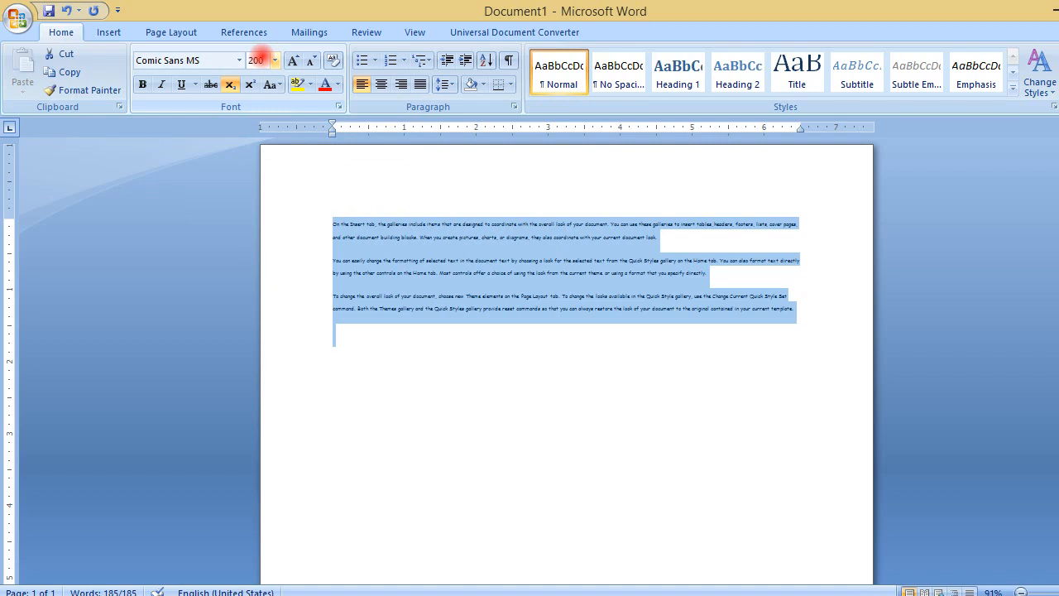
pyautogui.press('Return')
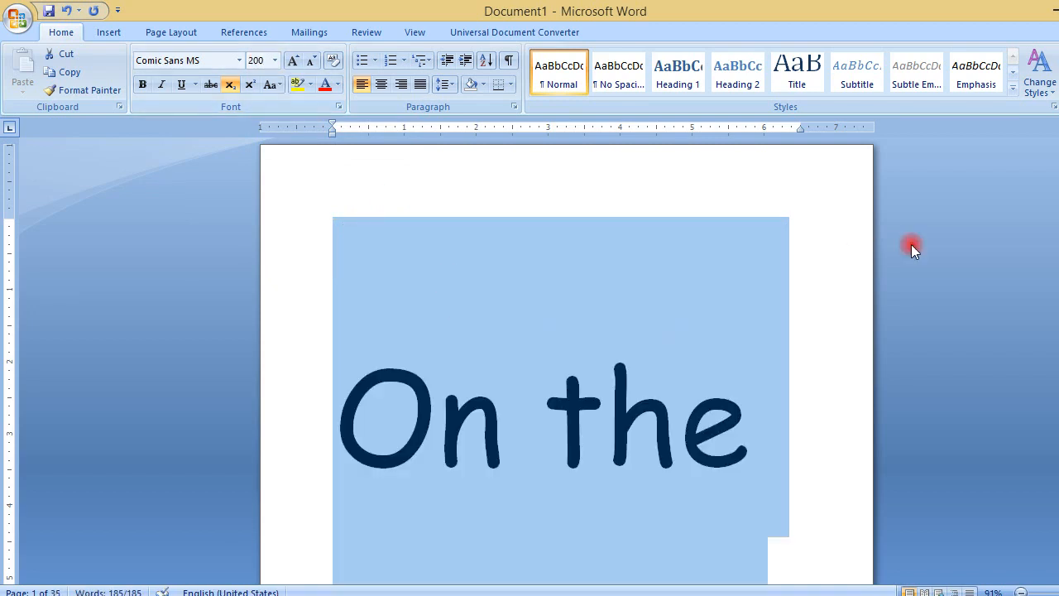
pyautogui.moveTo(1058, 154); pyautogui.dragTo(1058, 153)
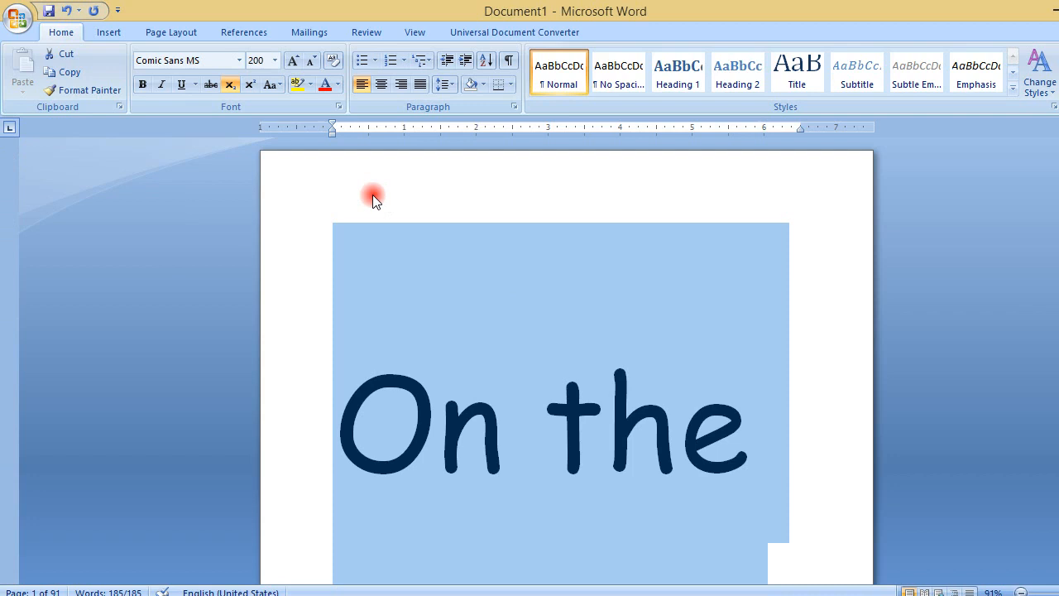
# - Enlarge the selected text in increments with Grow Font up to size 270
pyautogui.click(296, 63)
pyautogui.click(296, 63)
pyautogui.click(296, 63)
pyautogui.click(296, 63)
pyautogui.click(297, 63)
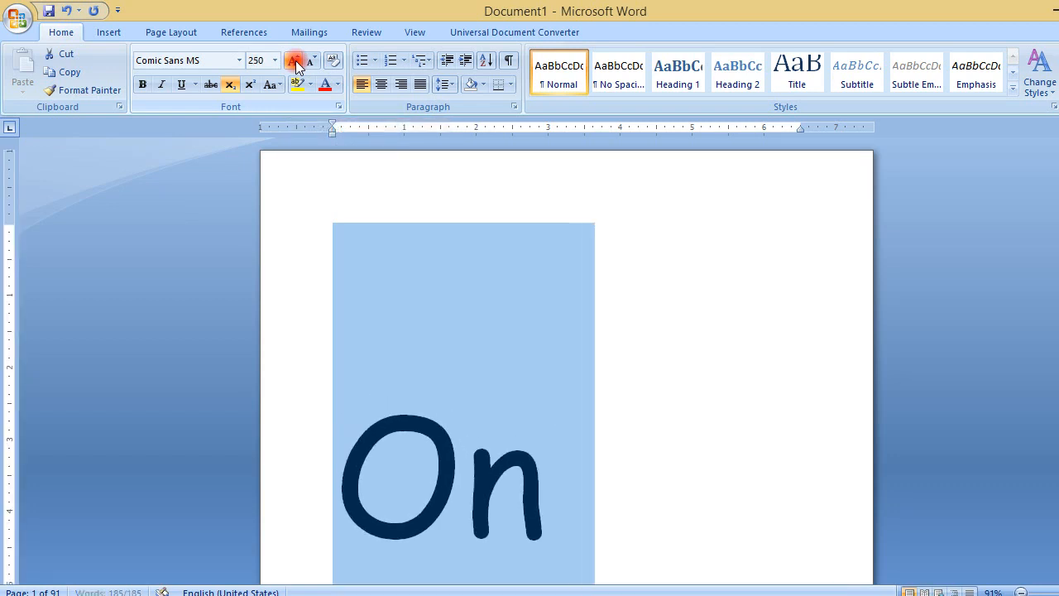
pyautogui.click(296, 63)
pyautogui.click(297, 63)
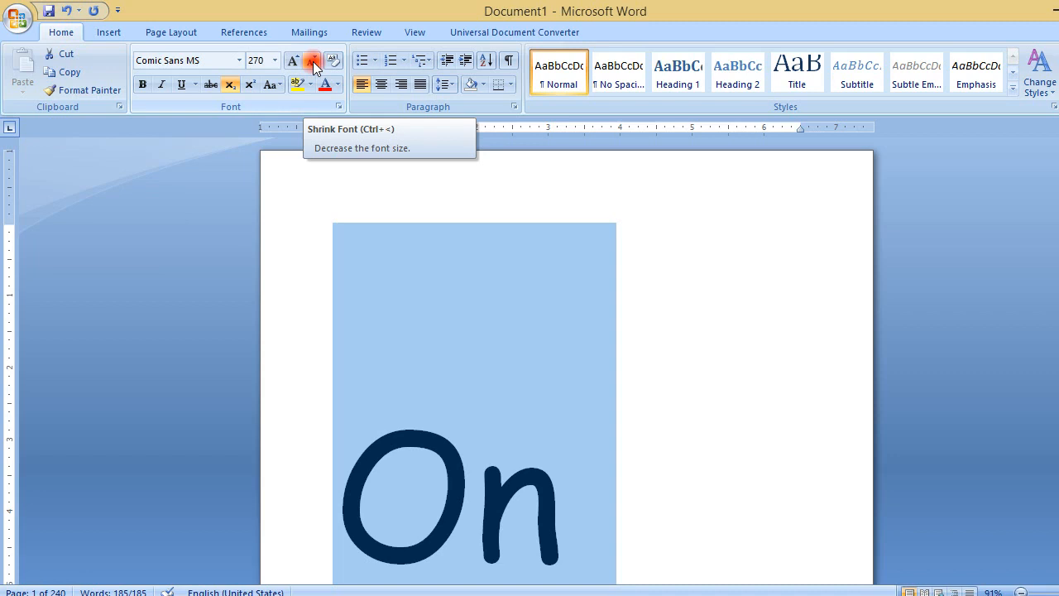
# - Reduce the selected text in increments with Shrink Font down to size 1
pyautogui.click(313, 63)
pyautogui.click(313, 63)
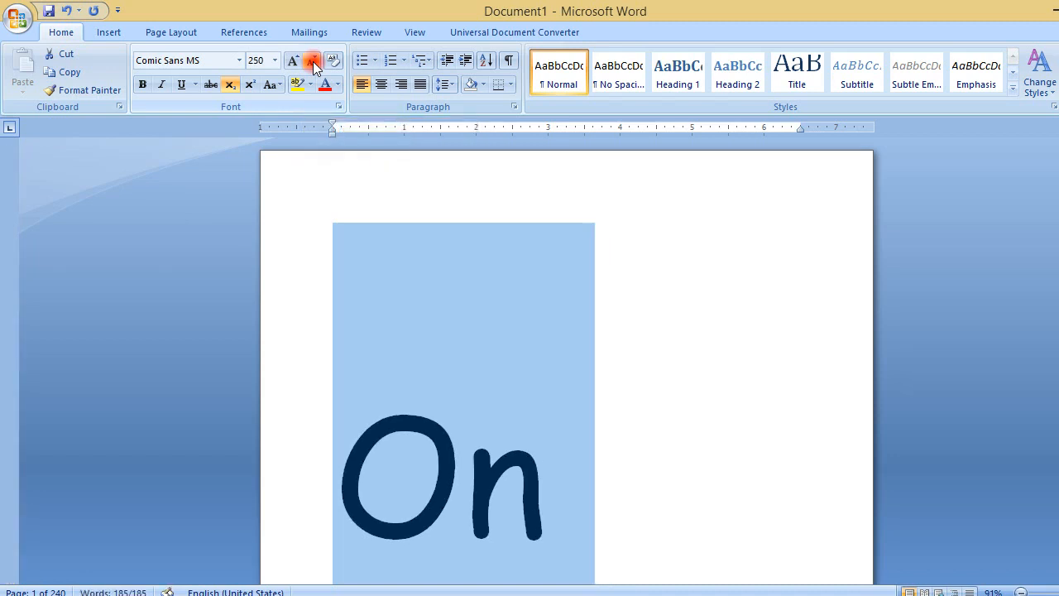
pyautogui.click(313, 63)
pyautogui.click(313, 63)
pyautogui.click(312, 63)
pyautogui.click(313, 63)
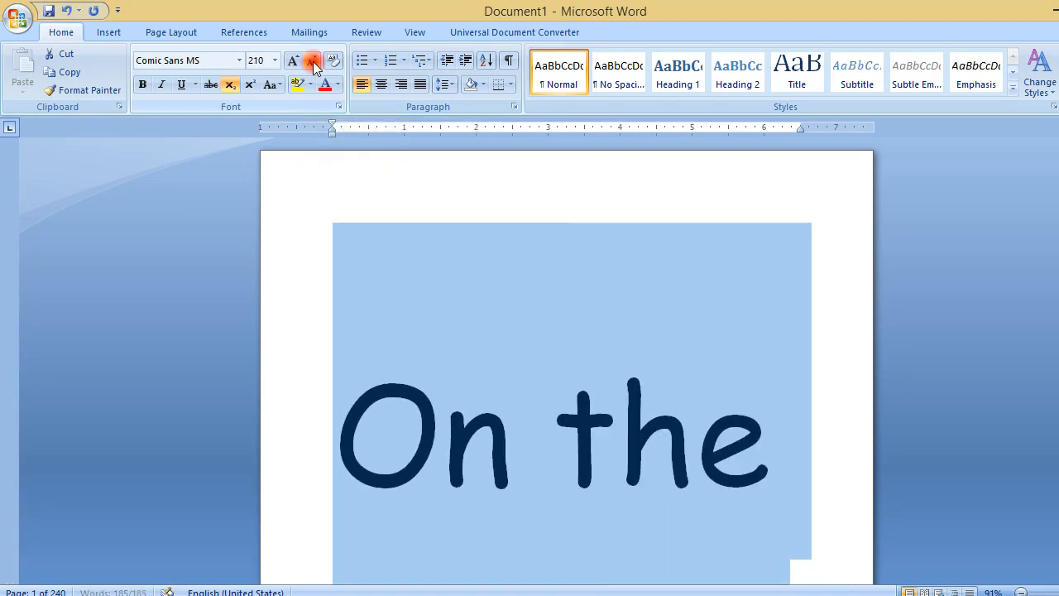
pyautogui.click(313, 63)
pyautogui.click(313, 63)
pyautogui.click(313, 62)
pyautogui.click(312, 63)
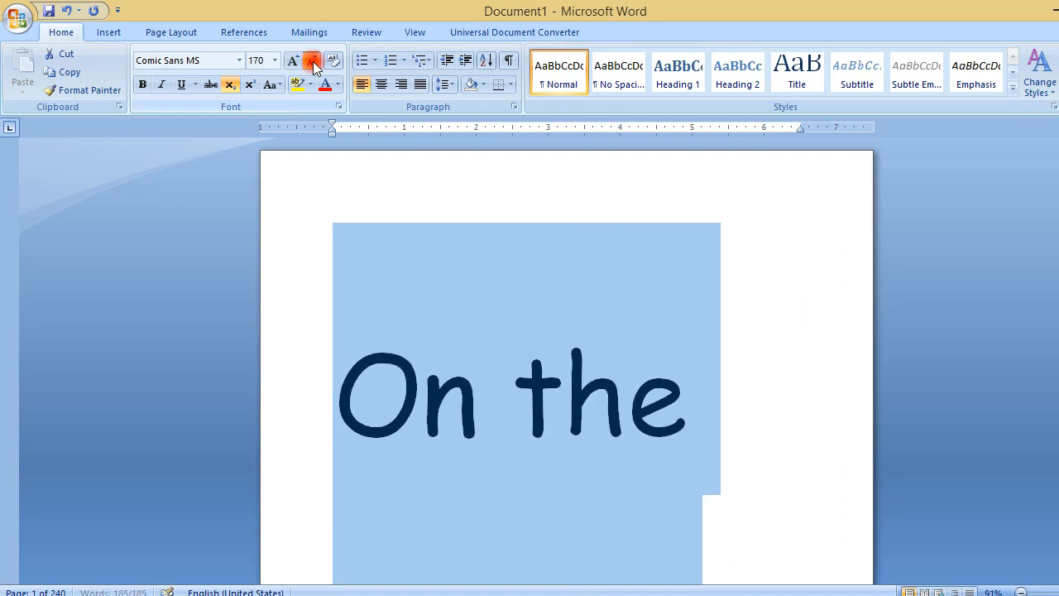
pyautogui.click(313, 63)
pyautogui.click(313, 63)
pyautogui.click(313, 63)
pyautogui.click(313, 63)
pyautogui.click(312, 63)
pyautogui.click(312, 63)
pyautogui.click(313, 63)
pyautogui.click(313, 63)
pyautogui.click(313, 63)
pyautogui.click(313, 63)
pyautogui.click(312, 63)
pyautogui.click(313, 63)
pyautogui.click(313, 63)
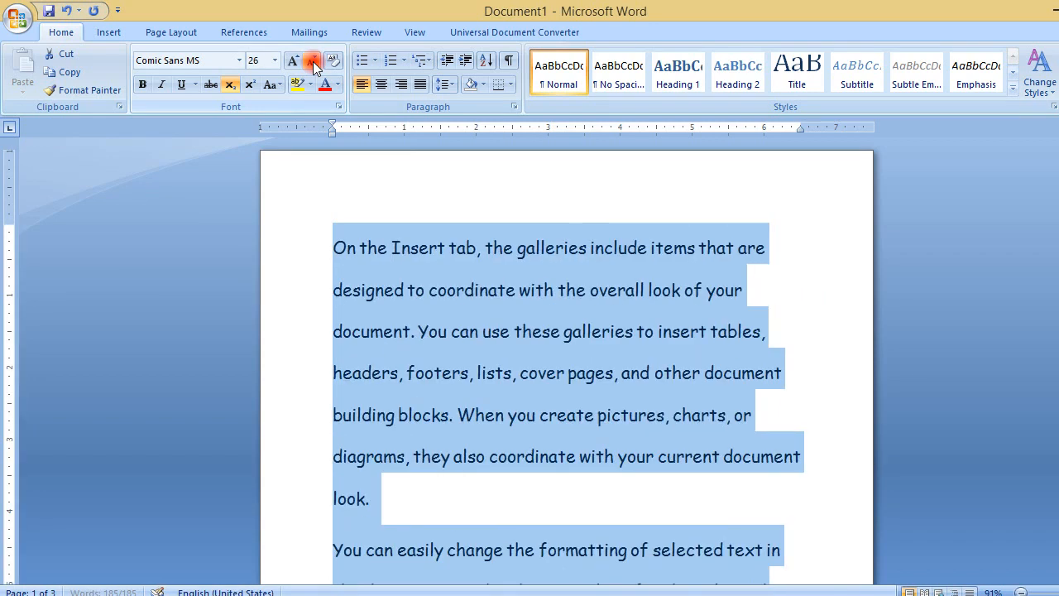
pyautogui.click(313, 63)
pyautogui.click(313, 63)
pyautogui.click(313, 63)
pyautogui.click(313, 63)
pyautogui.click(313, 62)
pyautogui.click(313, 63)
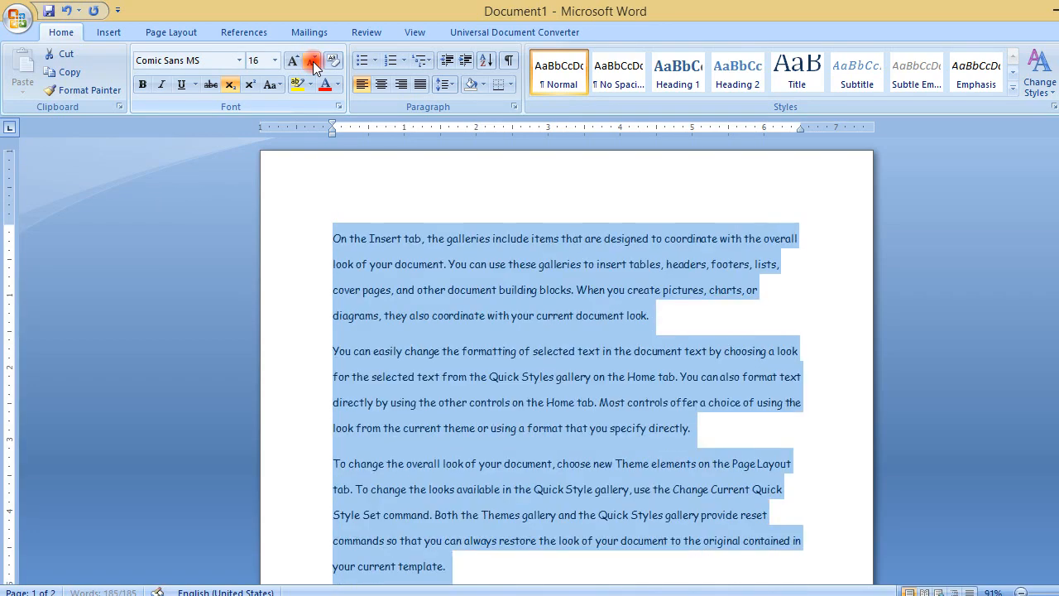
pyautogui.click(313, 63)
pyautogui.click(312, 63)
pyautogui.click(313, 63)
pyautogui.click(313, 63)
pyautogui.click(312, 63)
pyautogui.click(313, 63)
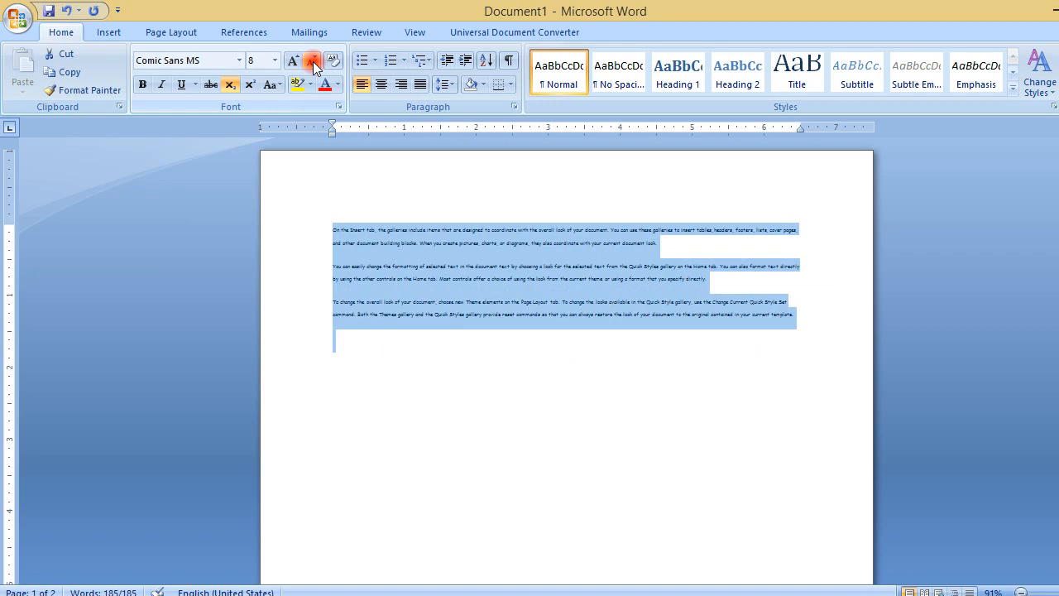
pyautogui.click(313, 63)
pyautogui.click(313, 63)
pyautogui.click(313, 63)
pyautogui.click(313, 63)
pyautogui.click(313, 63)
pyautogui.click(313, 63)
pyautogui.click(313, 63)
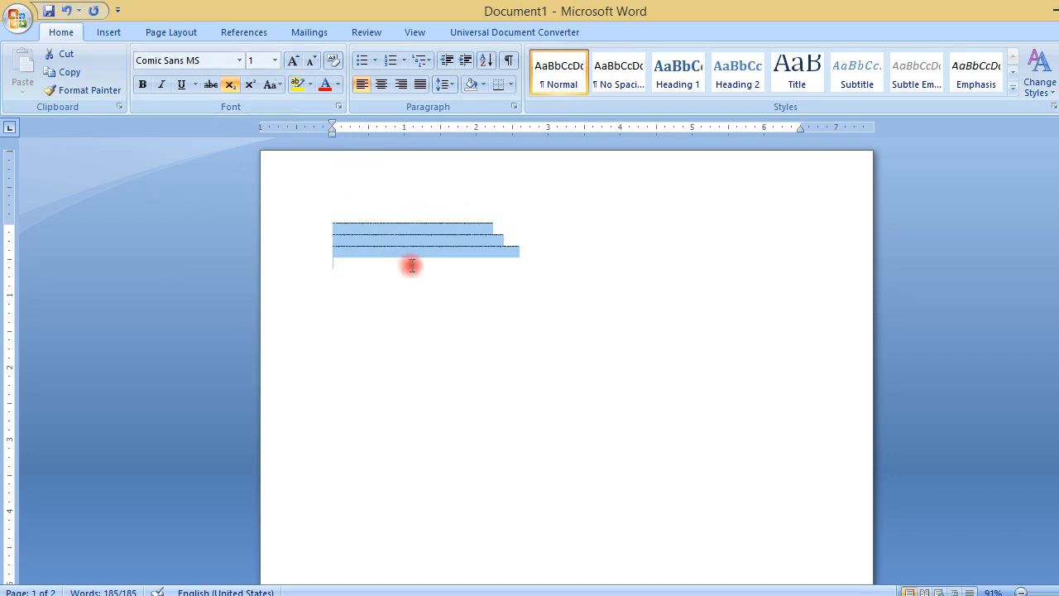
# - Enlarge the selected text in increments with Grow Font up to size 22
pyautogui.click(298, 63)
pyautogui.click(298, 63)
pyautogui.click(298, 63)
pyautogui.click(298, 63)
pyautogui.click(300, 64)
pyautogui.click(300, 65)
pyautogui.click(298, 63)
pyautogui.click(298, 63)
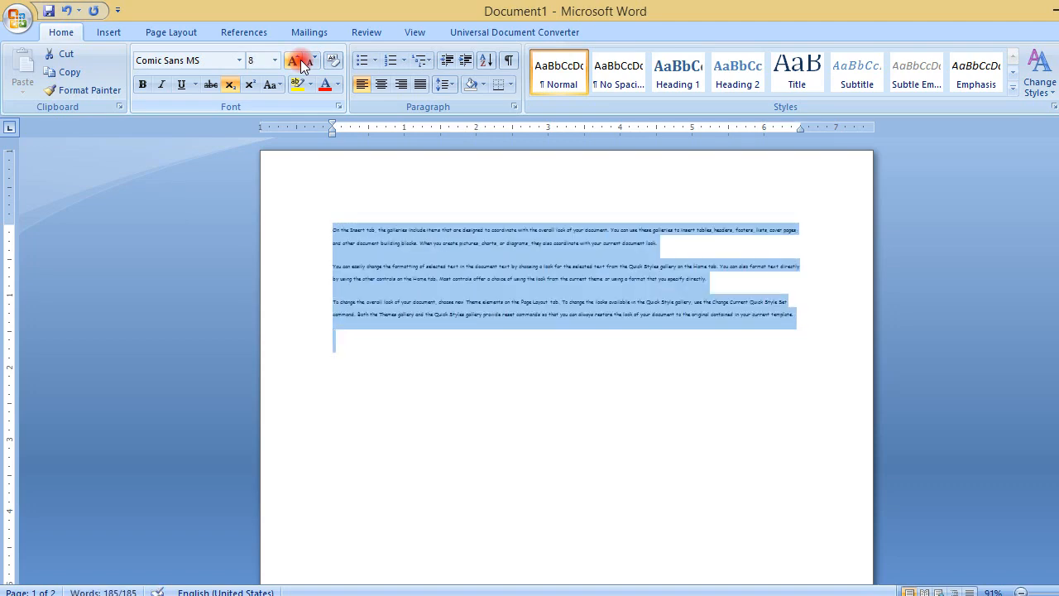
pyautogui.click(298, 63)
pyautogui.click(298, 63)
pyautogui.click(298, 63)
pyautogui.click(298, 63)
pyautogui.click(298, 62)
pyautogui.click(298, 62)
pyautogui.click(298, 63)
pyautogui.click(298, 62)
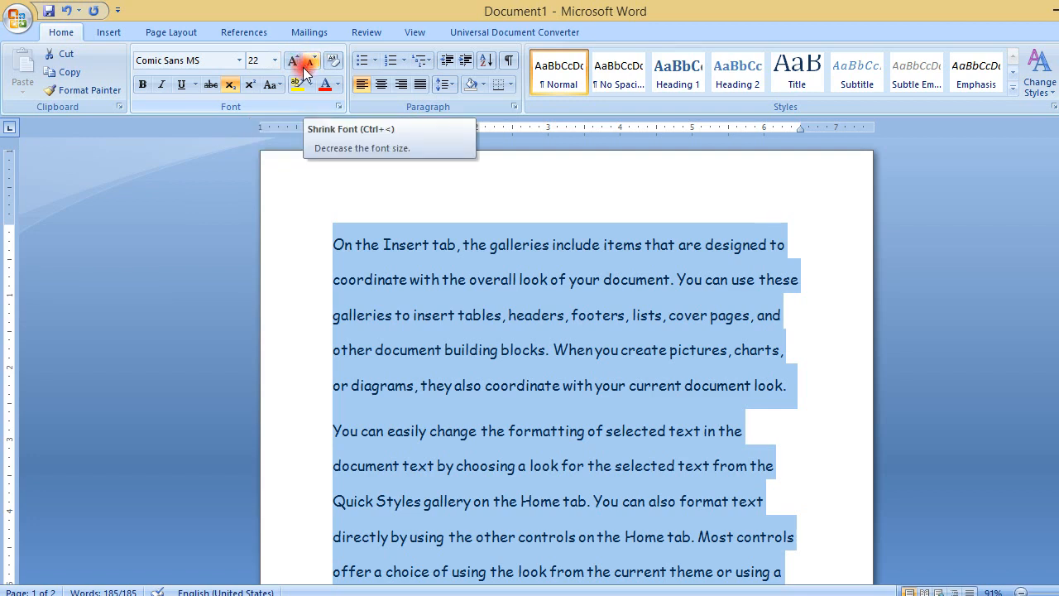
# - Toggle bold on and off repeatedly for the selected text, leaving it off
pyautogui.click(142, 86)
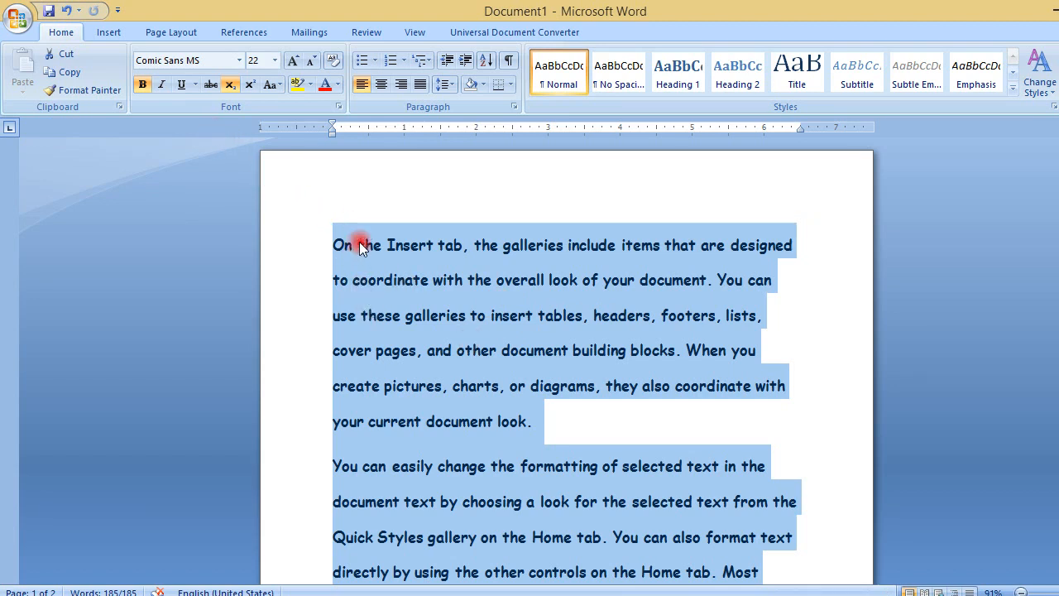
pyautogui.click(141, 86)
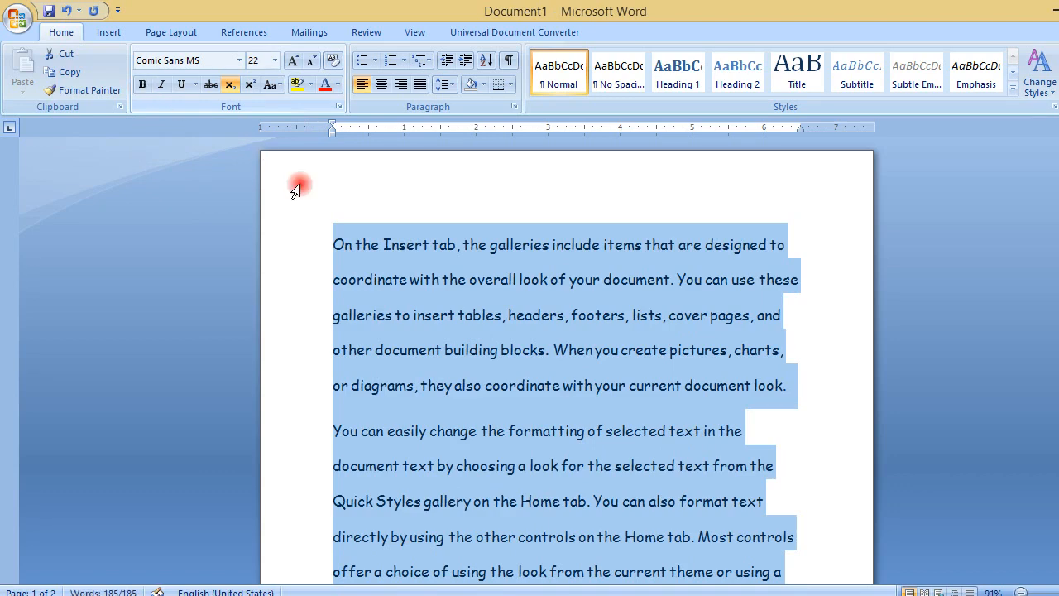
pyautogui.click(144, 88)
pyautogui.click(146, 89)
pyautogui.click(145, 90)
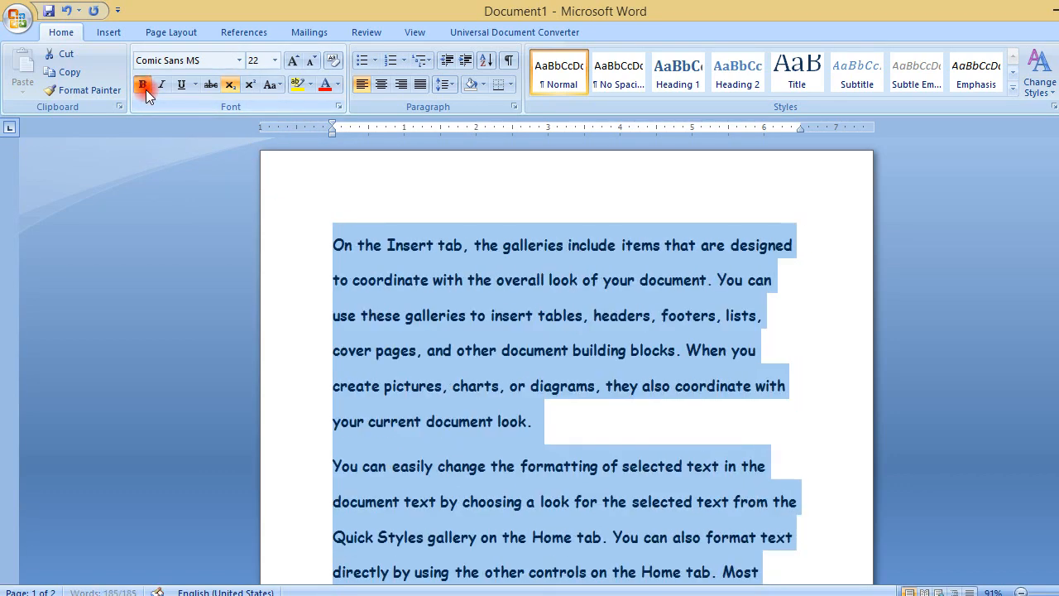
pyautogui.click(146, 90)
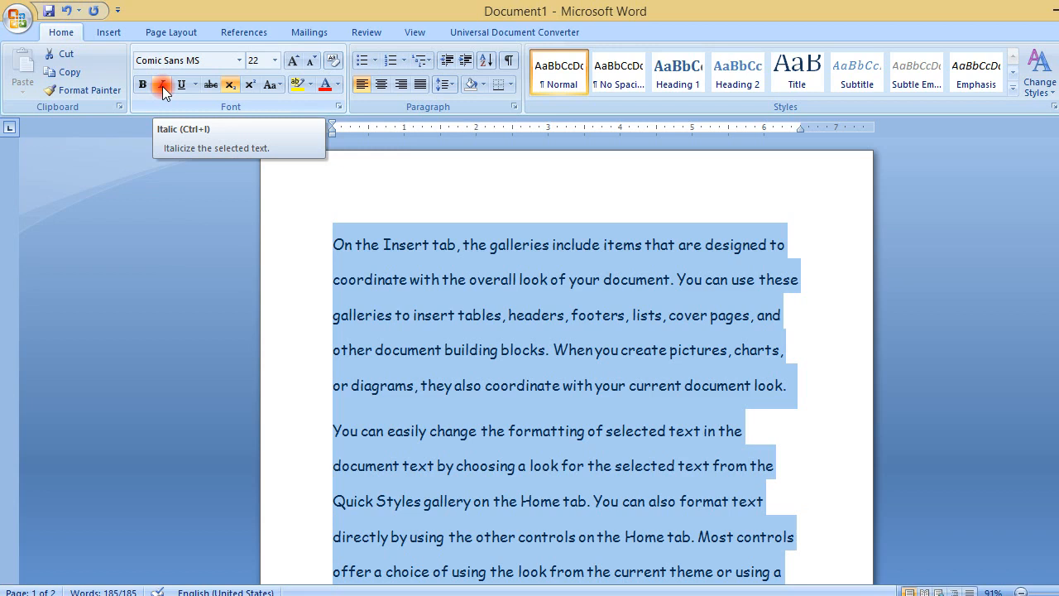
# - Try italic on the selected text and remove it again
pyautogui.click(162, 86)
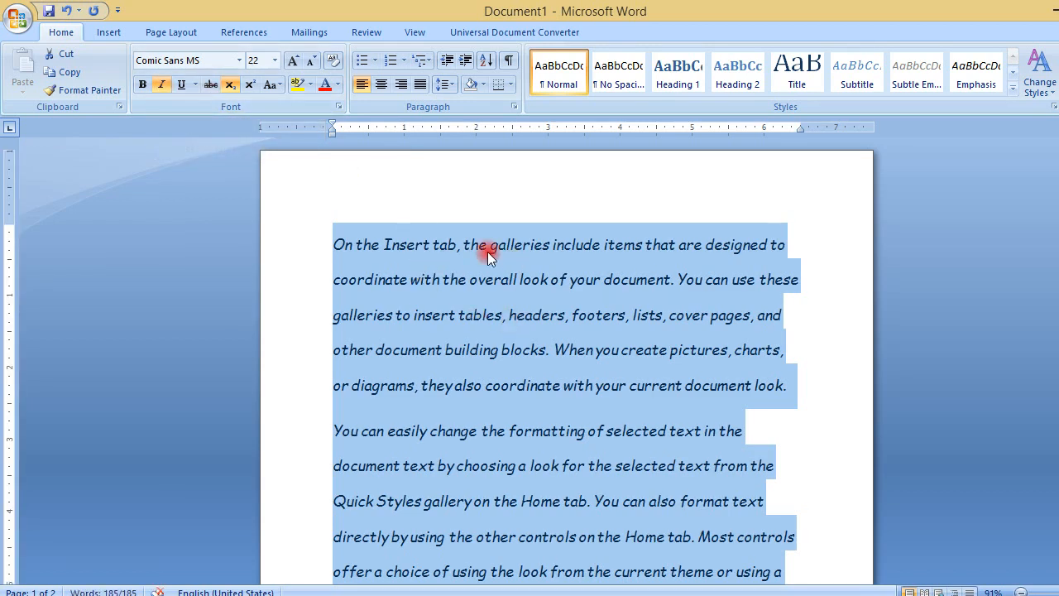
pyautogui.click(163, 86)
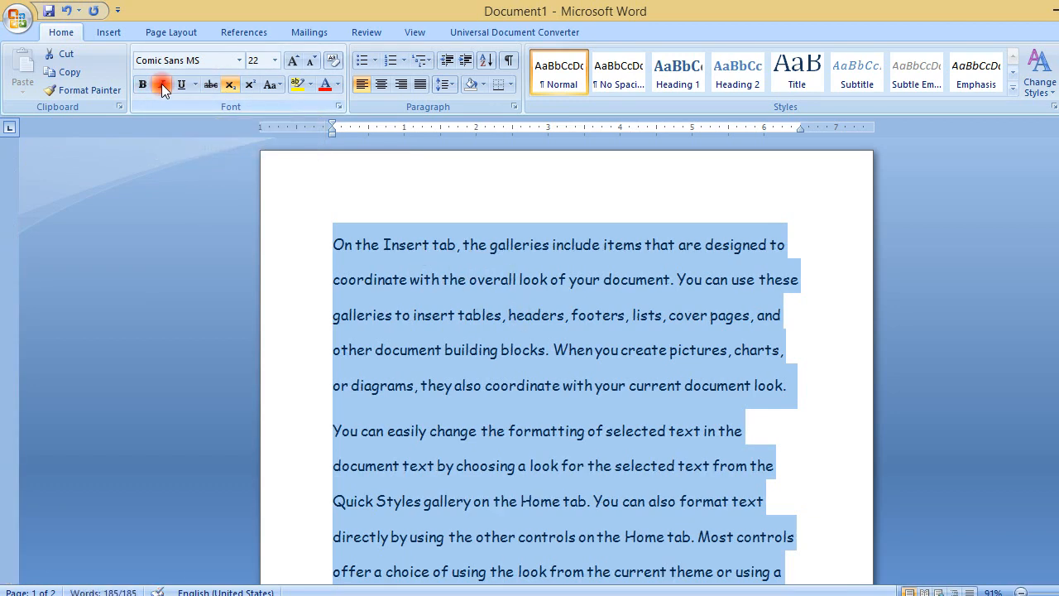
pyautogui.click(162, 86)
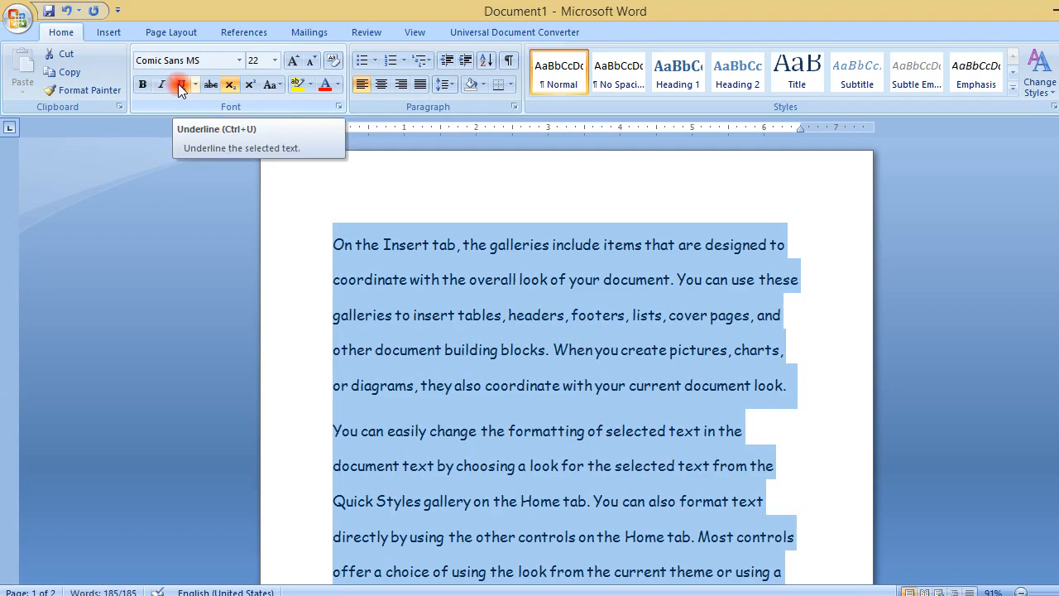
# - Try underline and strikethrough in turn on the selected text, removing each again
pyautogui.click(180, 84)
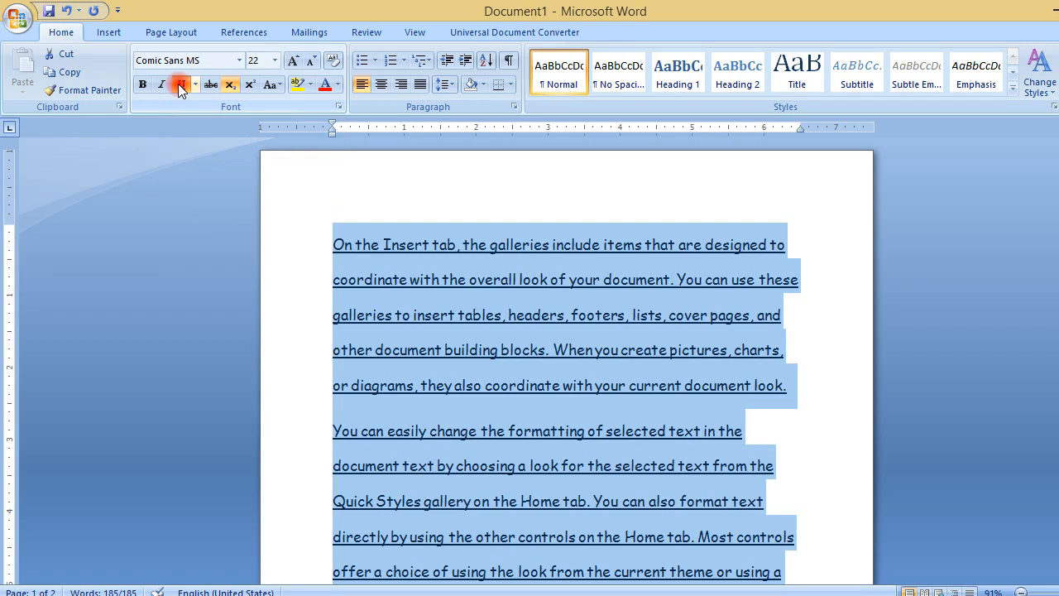
pyautogui.click(178, 84)
pyautogui.click(178, 84)
pyautogui.click(177, 84)
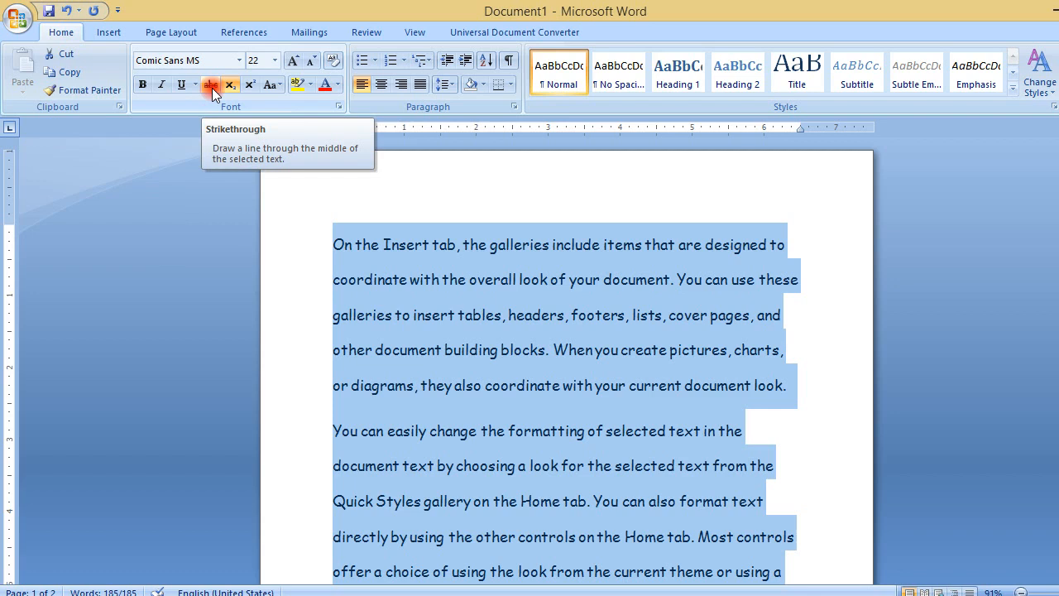
pyautogui.click(212, 86)
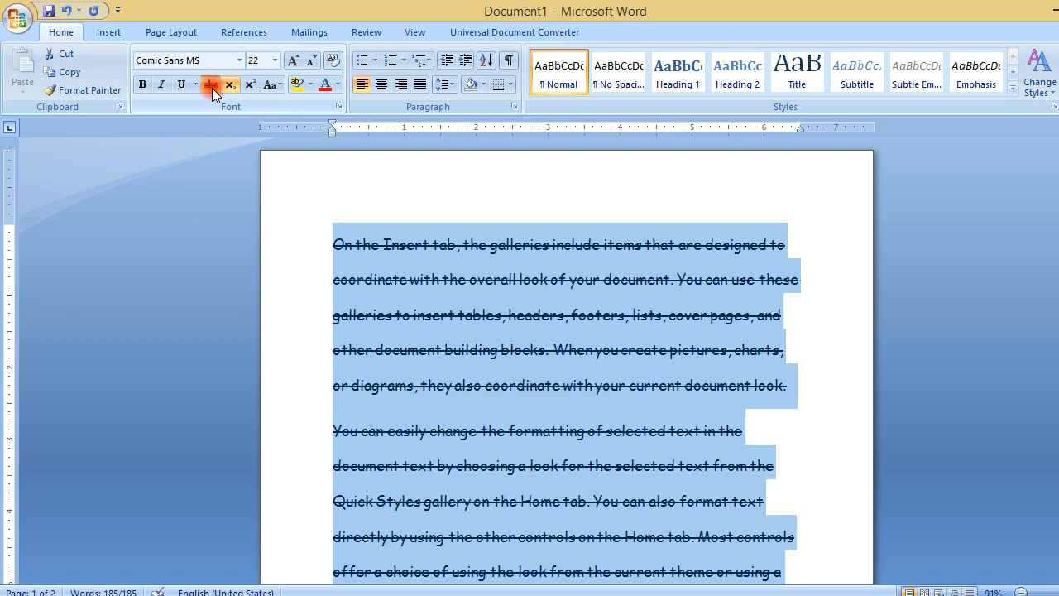
pyautogui.click(212, 88)
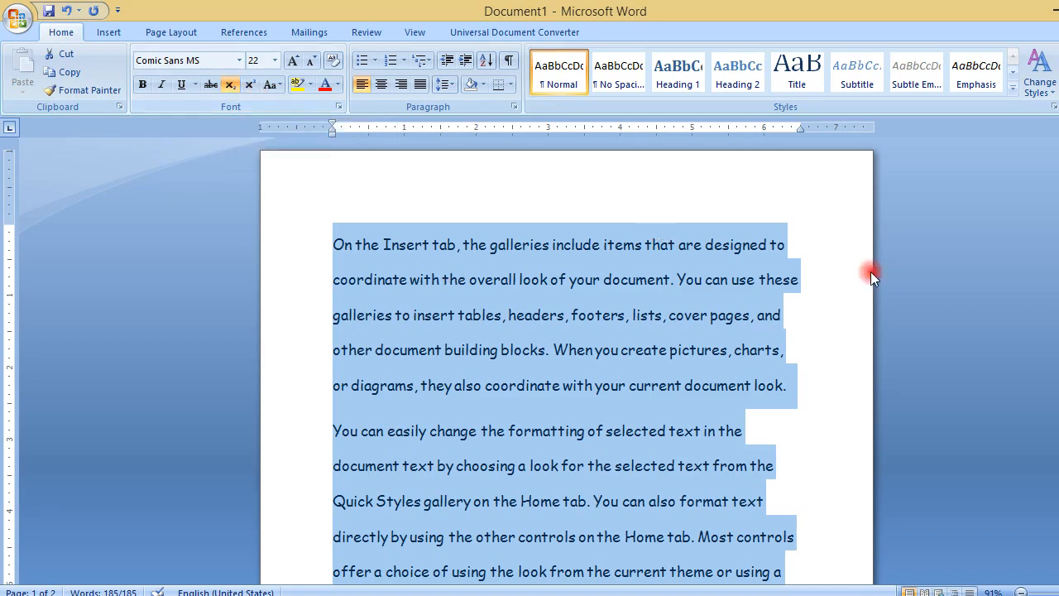
# - Enter the formula text h2so4 in the empty paragraph on page 2
pyautogui.scroll(-10, 975, 321)
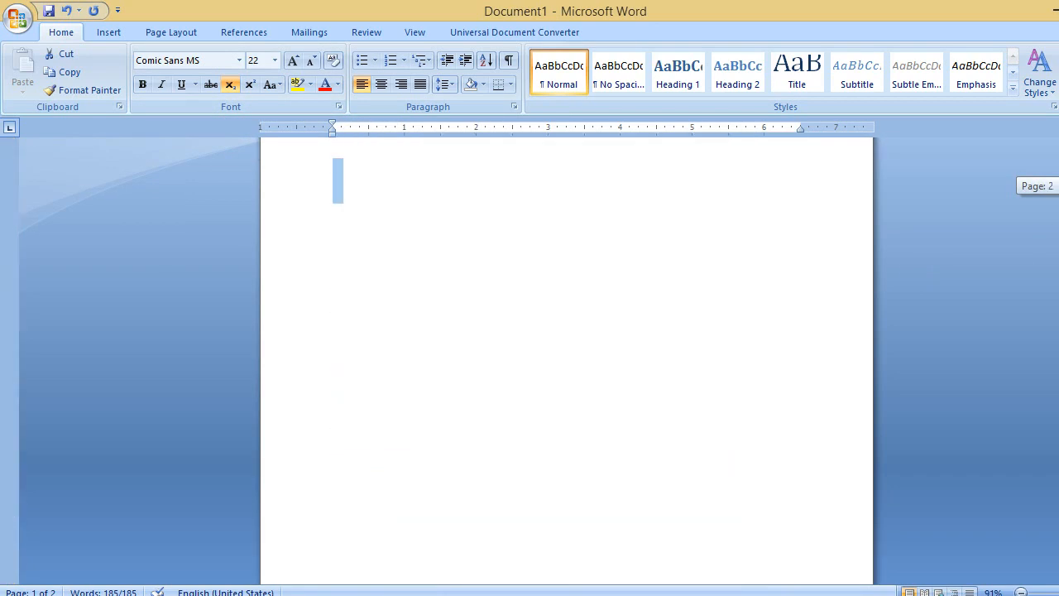
pyautogui.click(351, 276)
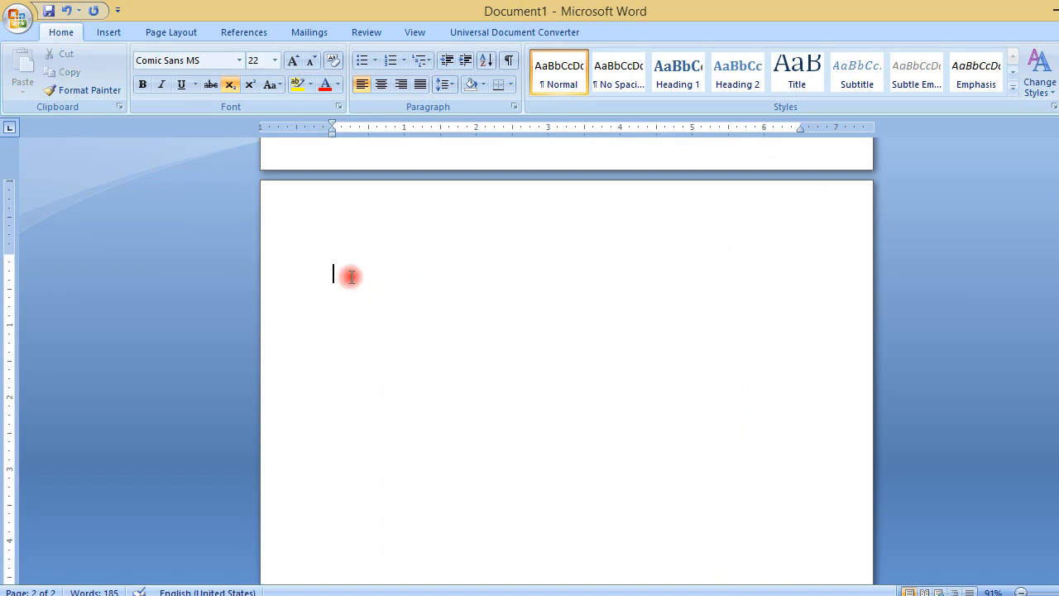
pyautogui.write('h2so4')
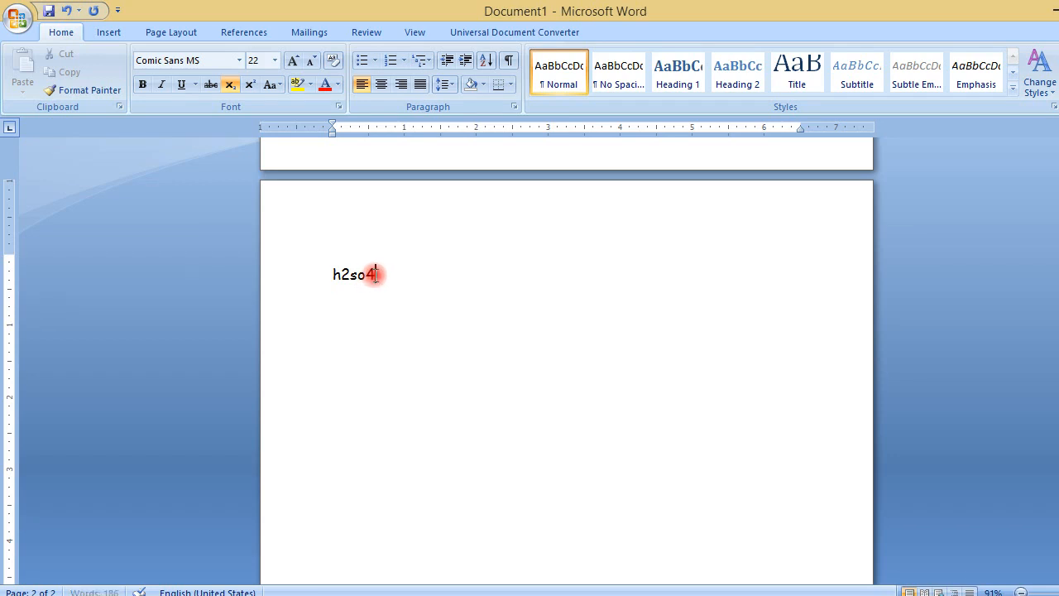
# - Try toggling subscript repeatedly on the final 4 of the h2so4 formula
pyautogui.moveTo(375, 275); pyautogui.dragTo(369, 274)
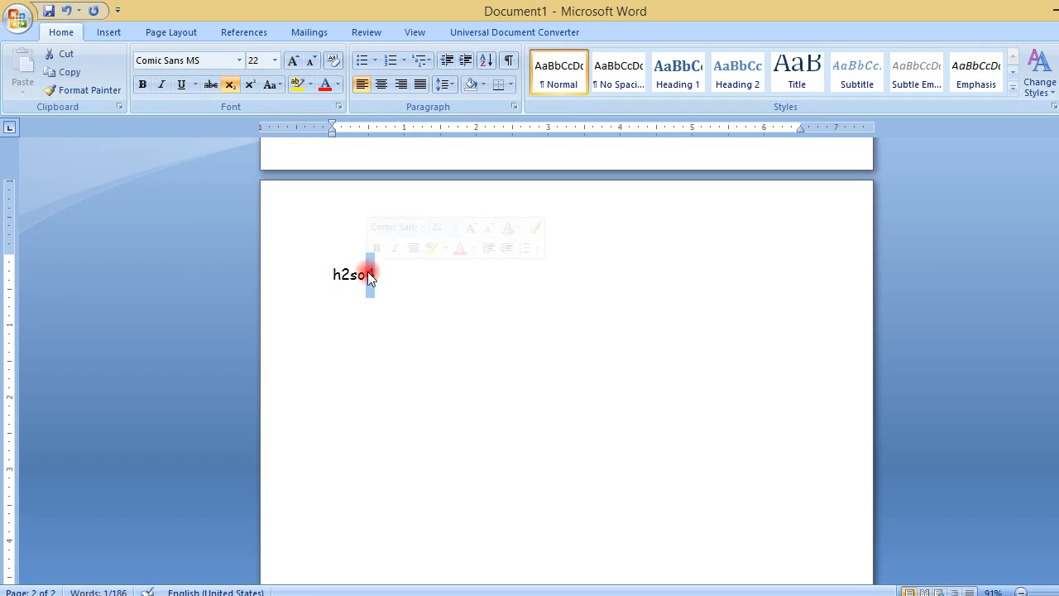
pyautogui.click(233, 88)
pyautogui.click(232, 89)
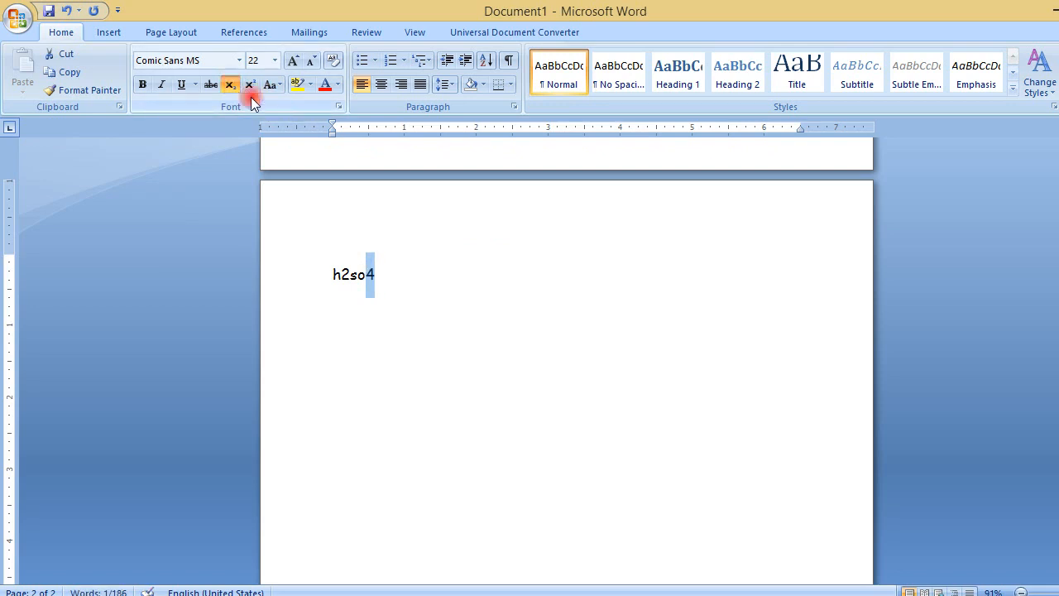
pyautogui.click(235, 87)
pyautogui.click(235, 87)
pyautogui.click(394, 274)
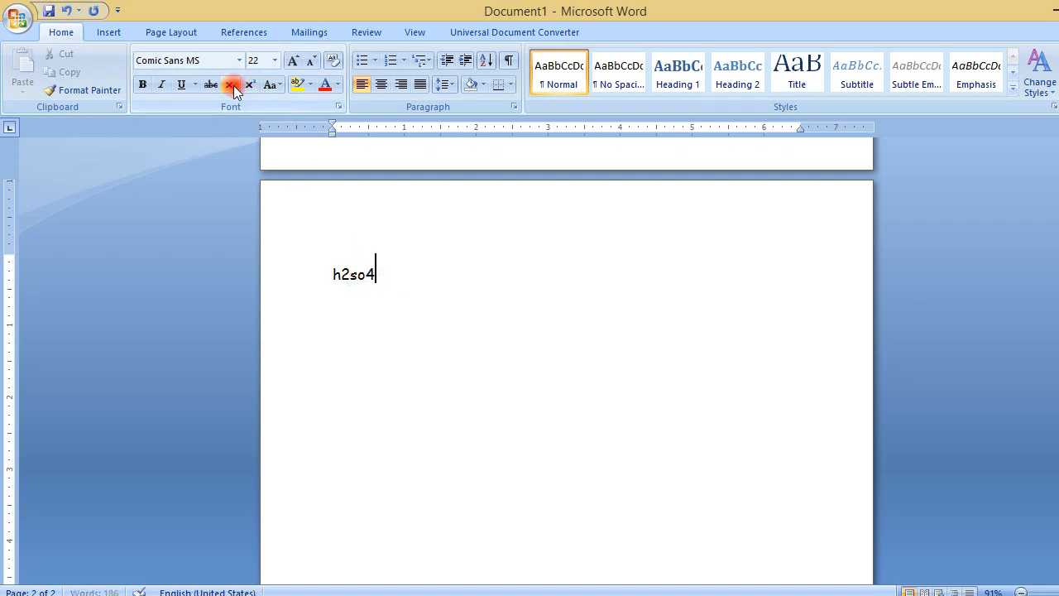
# - Replace the whole formula by retyping h2so4, and select its final 4 for a moment
pyautogui.moveTo(387, 267); pyautogui.dragTo(331, 267)
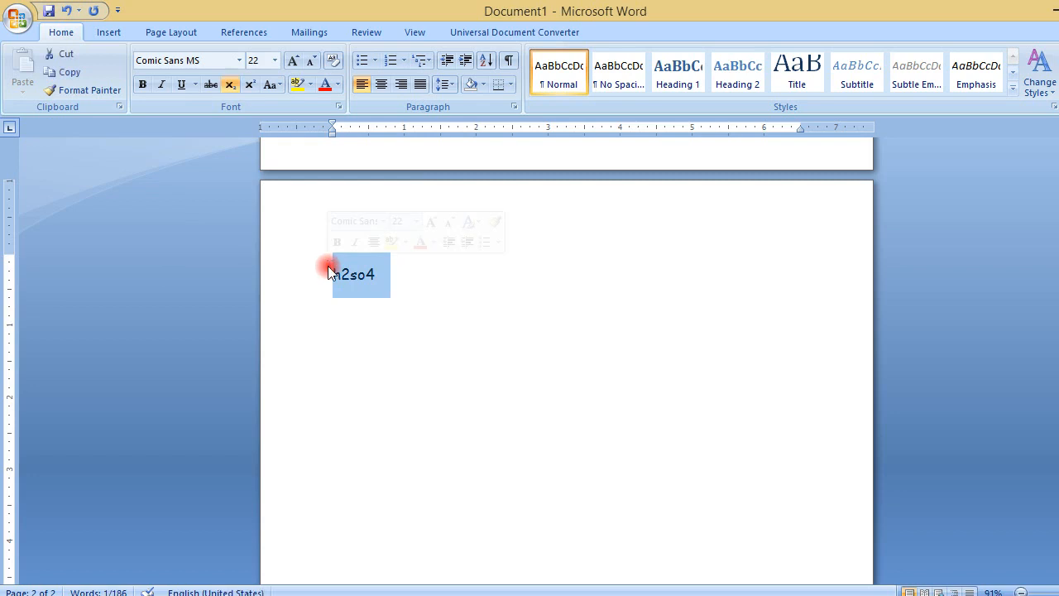
pyautogui.write('h2')
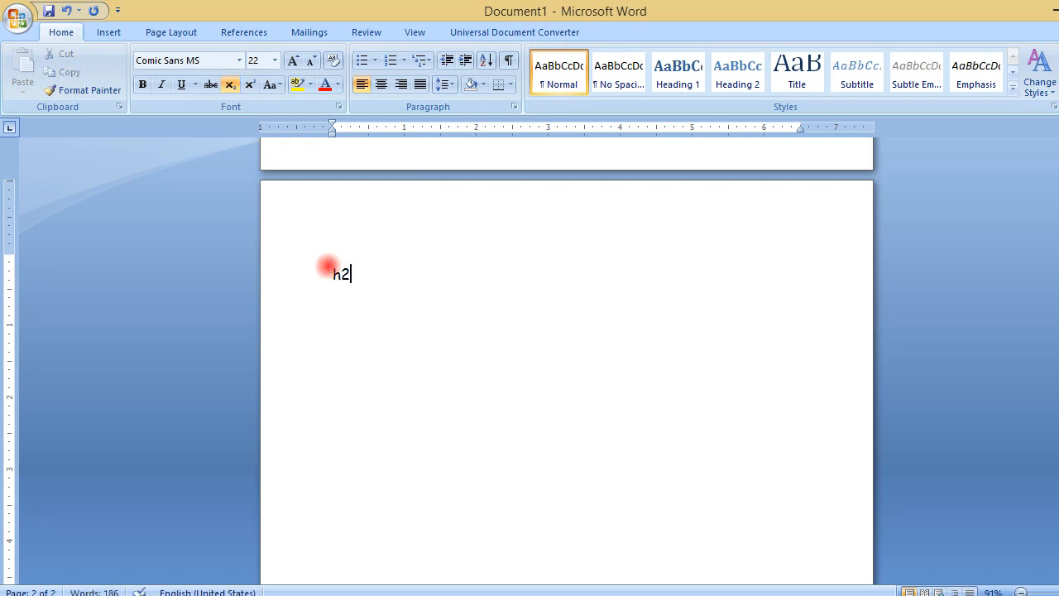
pyautogui.write('so4')
pyautogui.click(371, 272)
pyautogui.moveTo(371, 271); pyautogui.dragTo(377, 273)
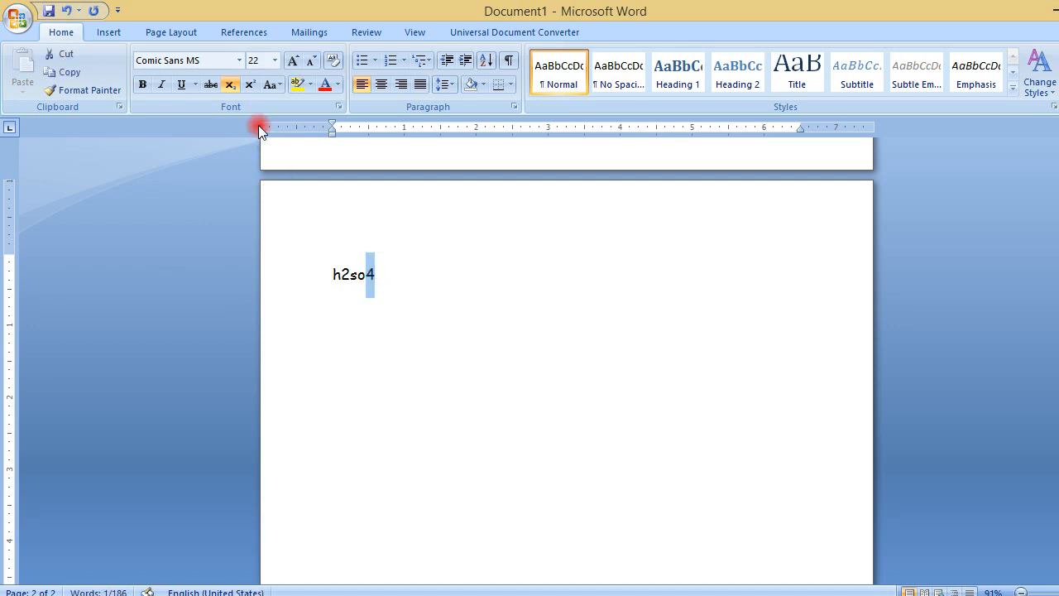
pyautogui.click(411, 247)
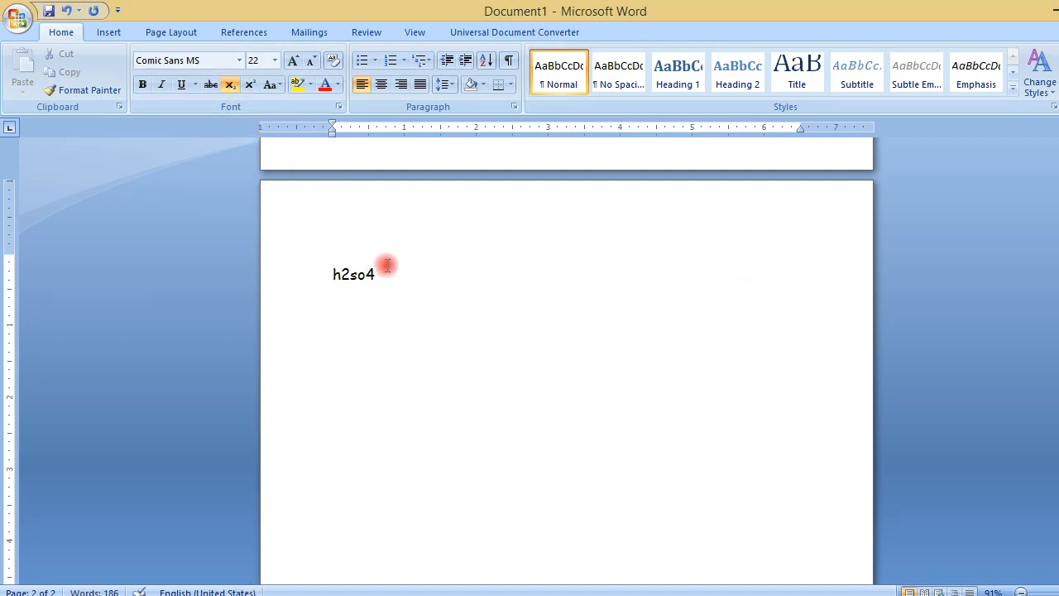
# - Remove subscript from the whole formula and retype it as H2so4
pyautogui.moveTo(386, 267); pyautogui.dragTo(298, 267)
pyautogui.click(231, 85)
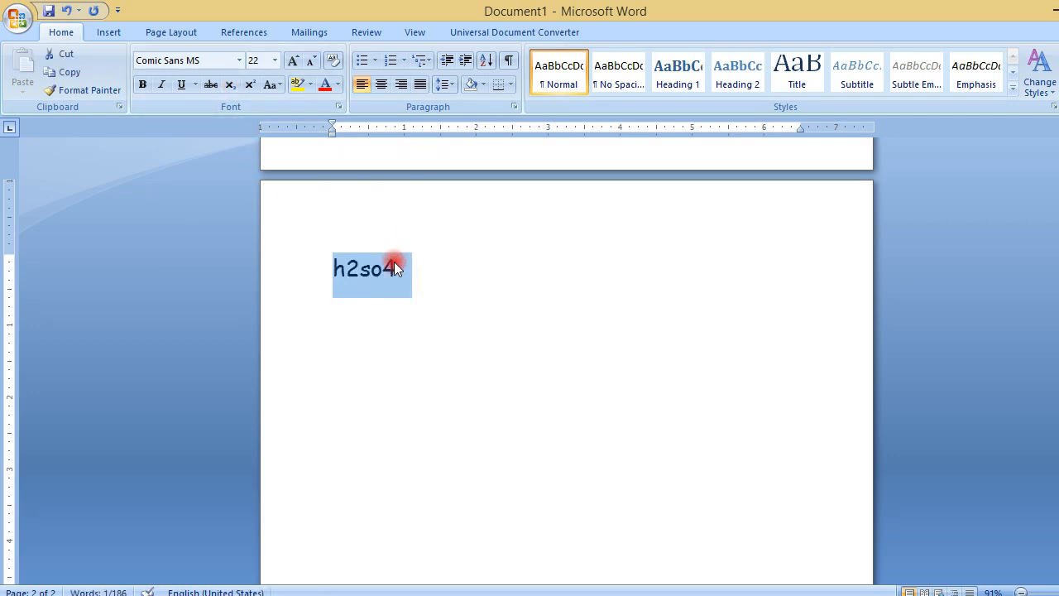
pyautogui.write('h2 so4')
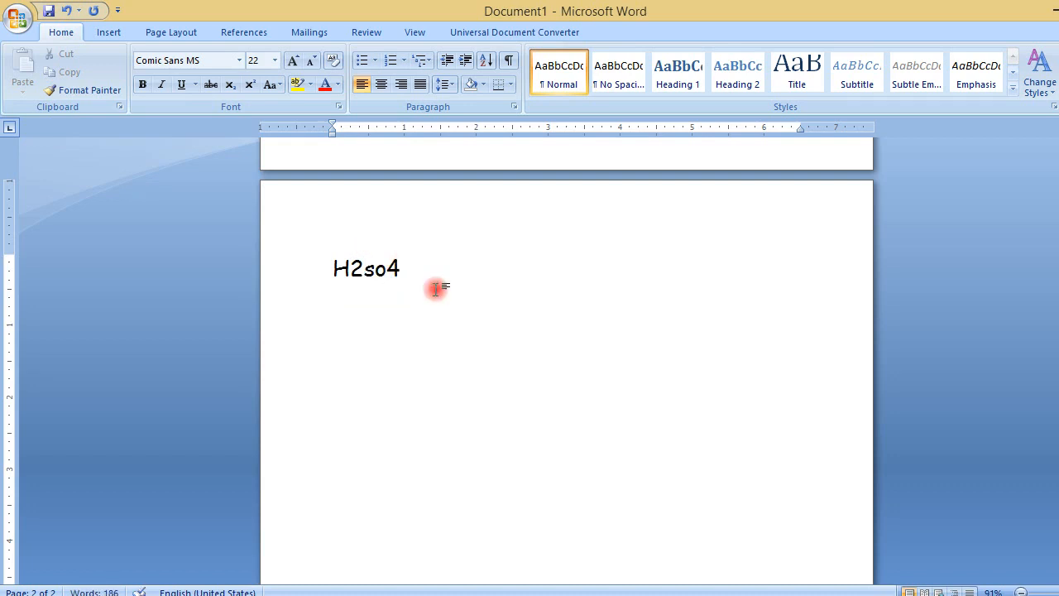
# - Format the 4 and the 2 in the H2so4 formula as subscript
pyautogui.moveTo(397, 264); pyautogui.dragTo(387, 263)
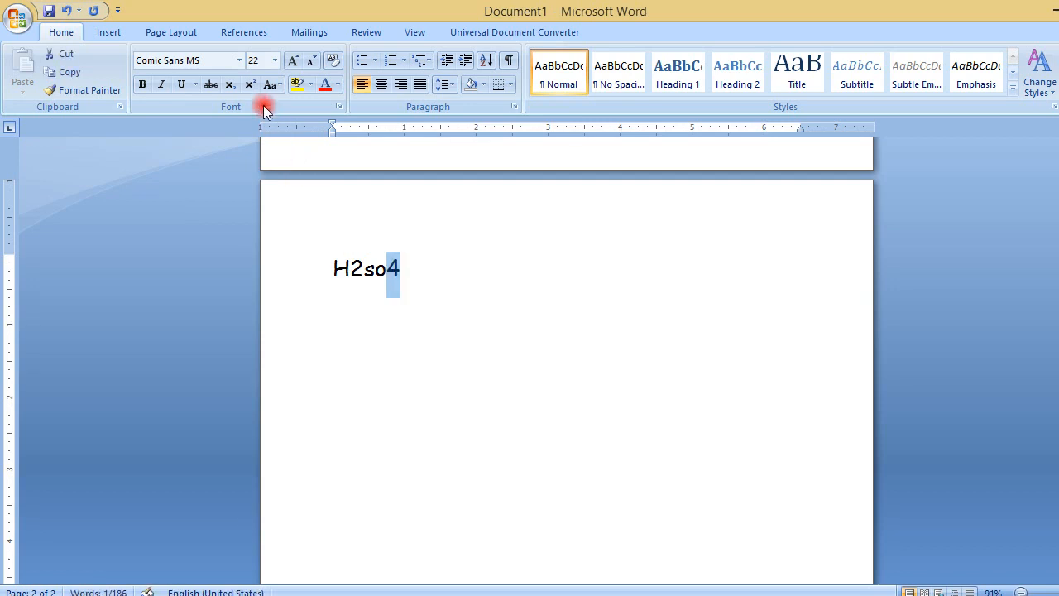
pyautogui.click(230, 85)
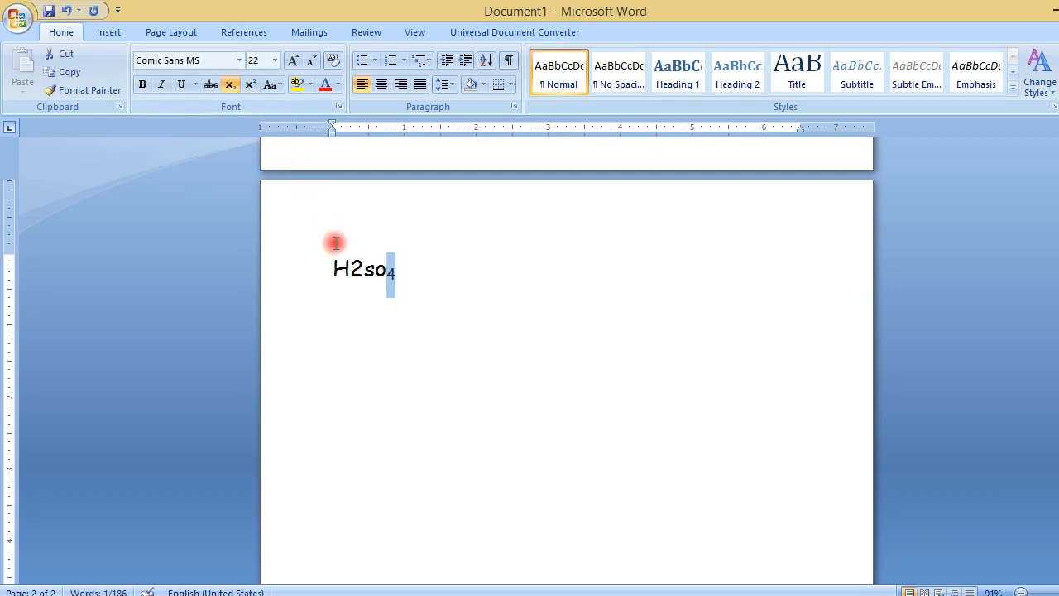
pyautogui.moveTo(366, 267); pyautogui.dragTo(356, 263)
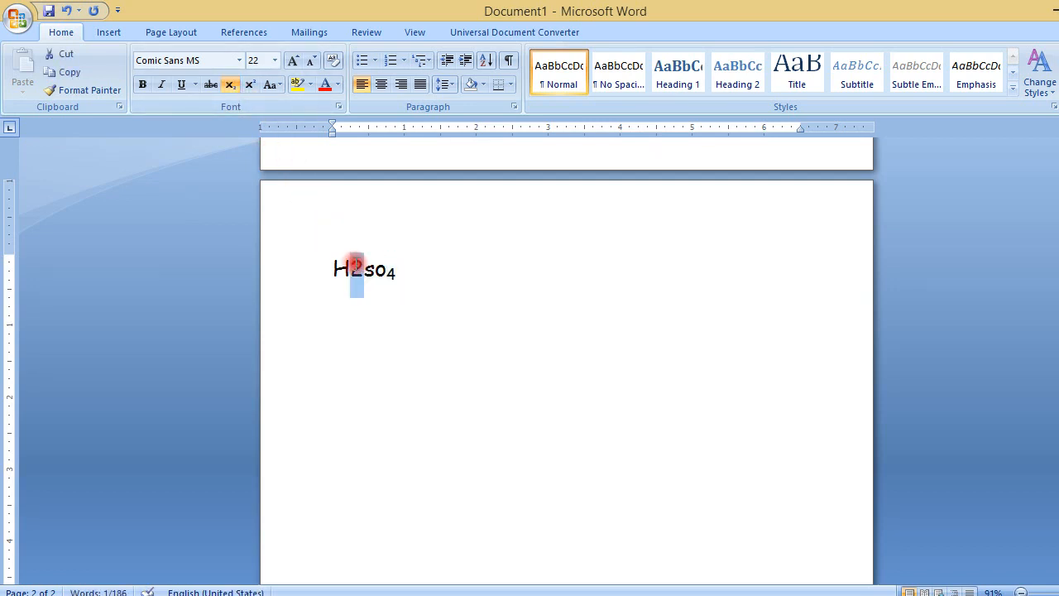
pyautogui.click(231, 87)
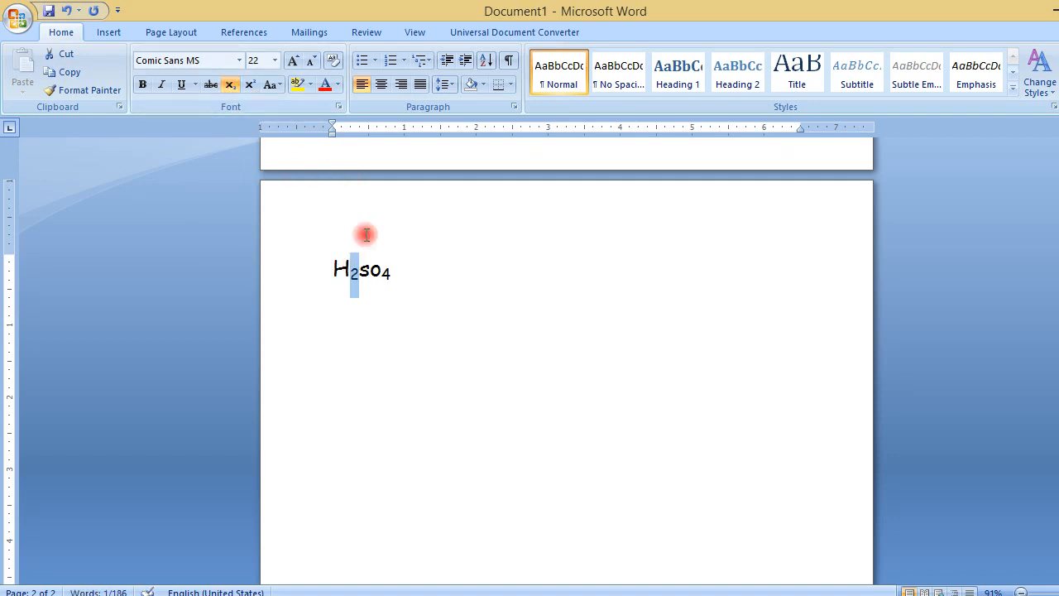
pyautogui.click(428, 274)
# - Enter (a+b)2 on a new line below the formula, with subscript turned off
pyautogui.press('Return')
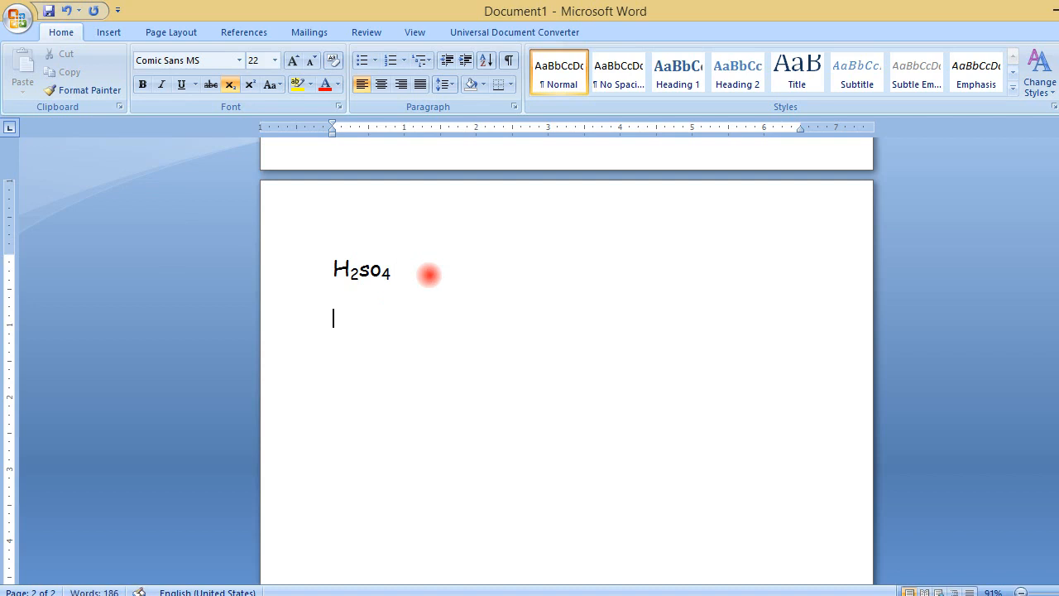
pyautogui.click(229, 87)
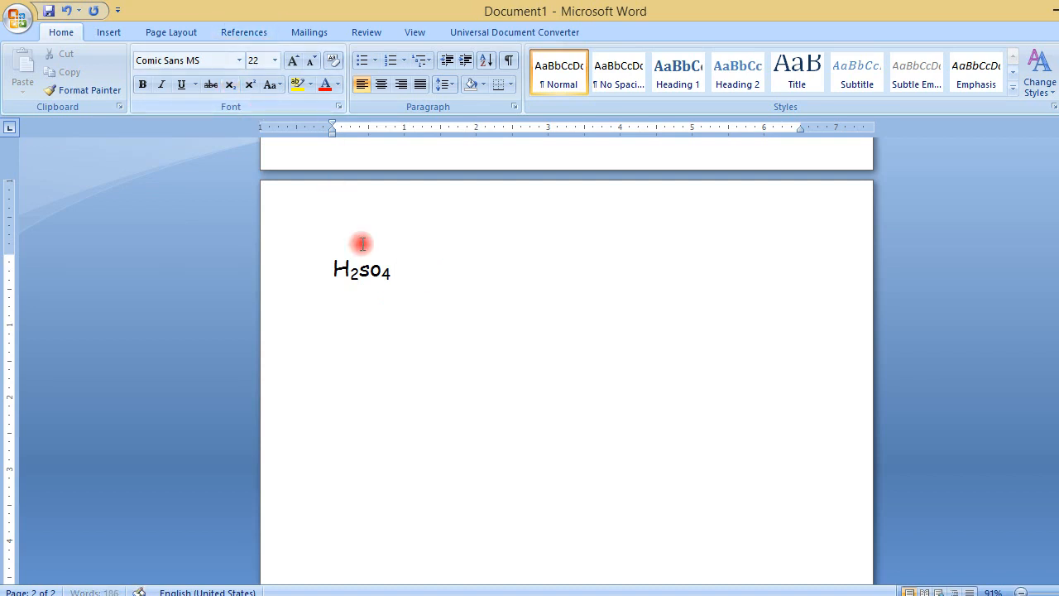
pyautogui.write('(')
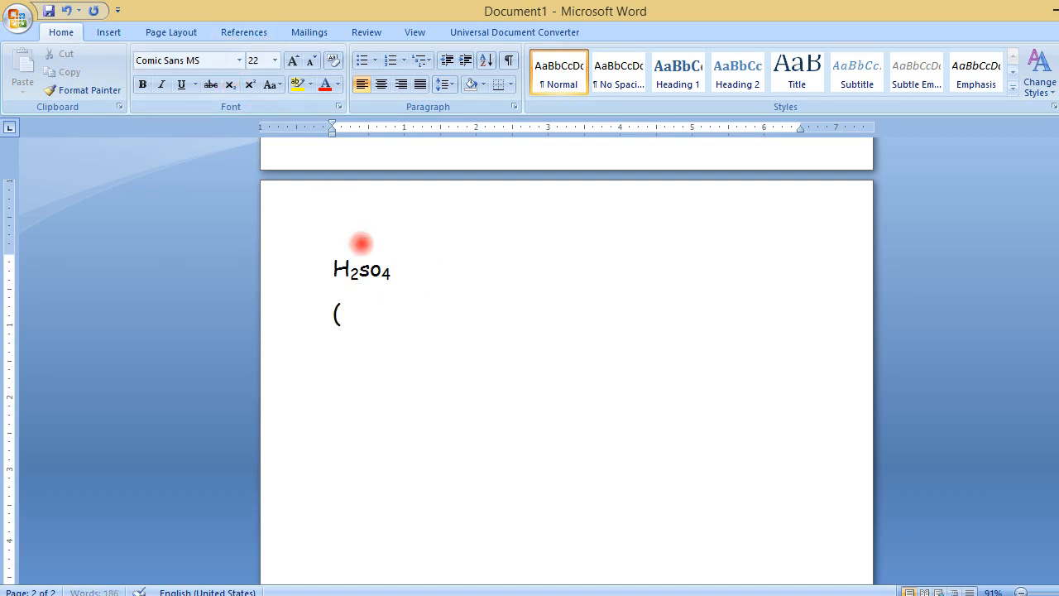
pyautogui.write('a+b)2')
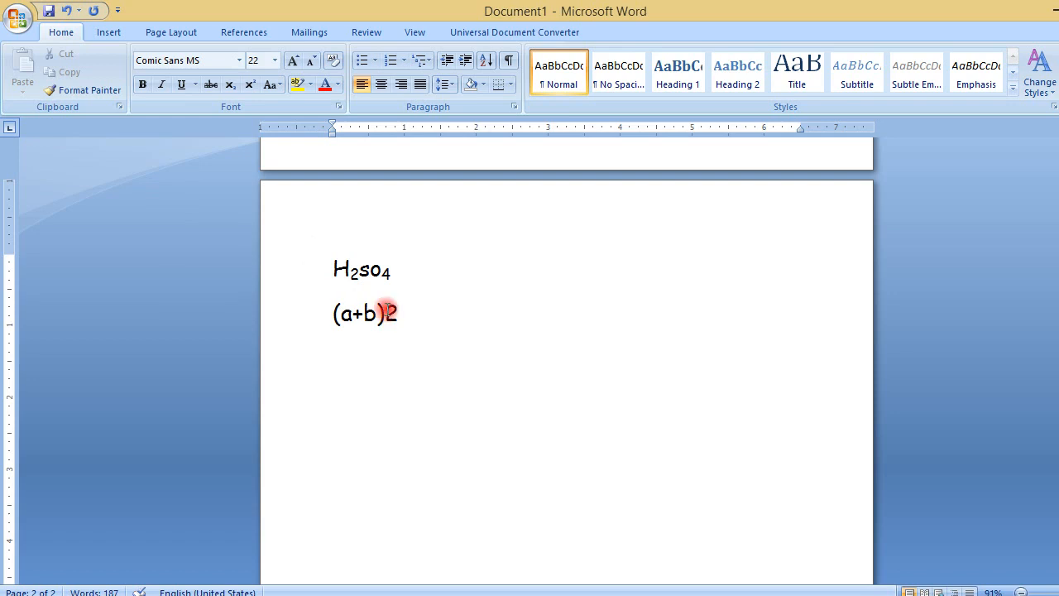
# - Format the 2 after (a+b) as superscript
pyautogui.moveTo(385, 312); pyautogui.dragTo(402, 312)
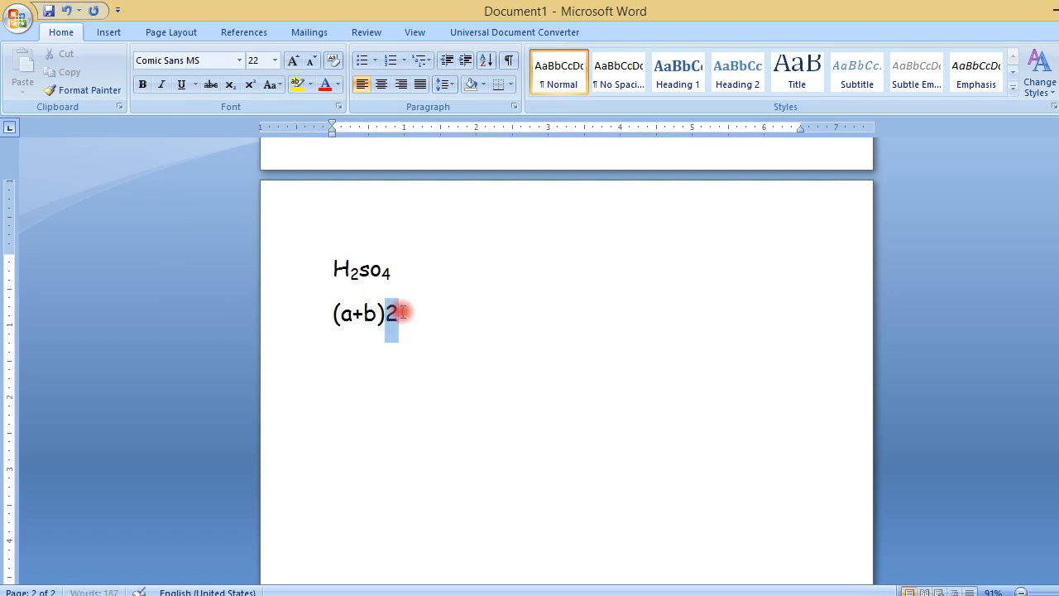
pyautogui.click(250, 85)
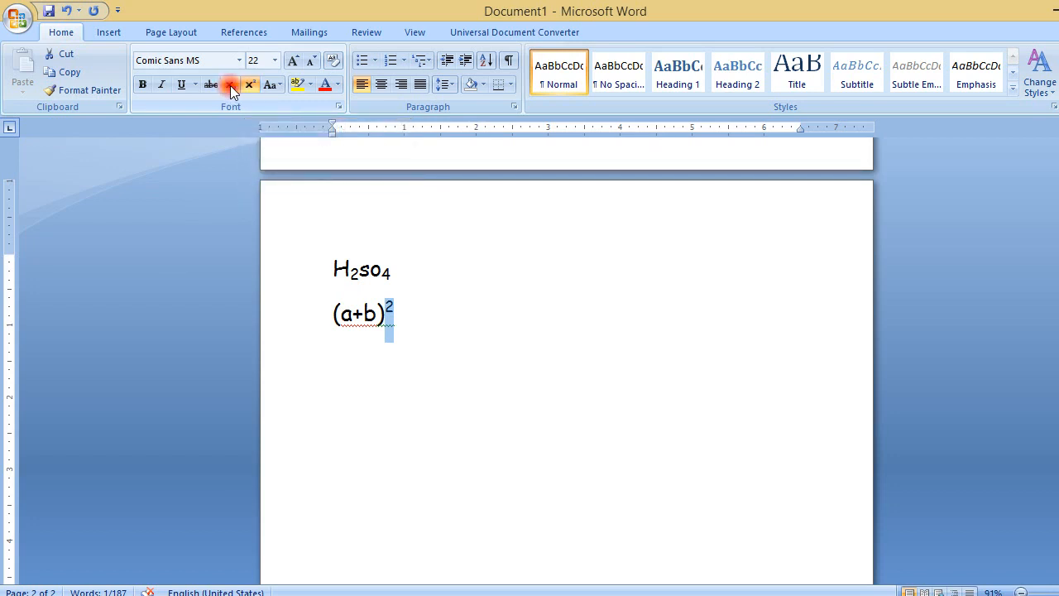
pyautogui.click(441, 297)
# - Change the case of the first paragraph on page 1 to UPPERCASE
pyautogui.scroll(10, 567, 364)
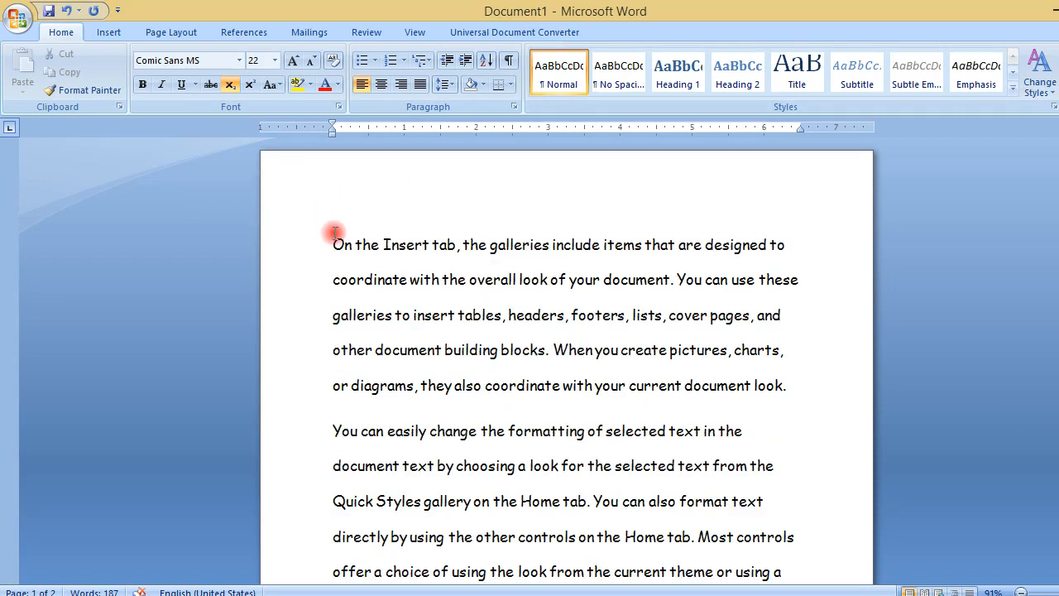
pyautogui.moveTo(335, 242); pyautogui.dragTo(799, 381)
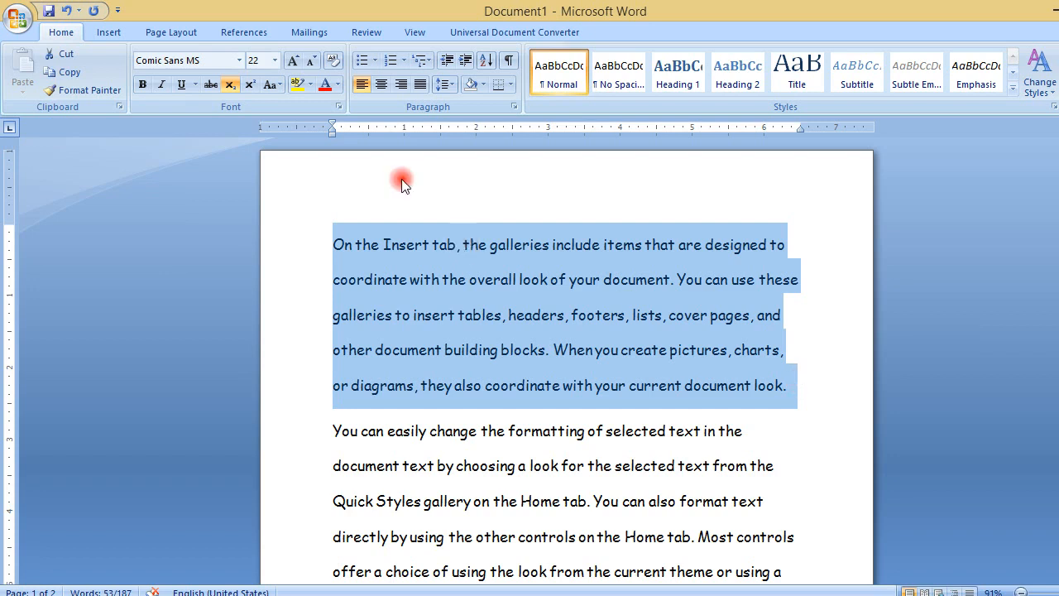
pyautogui.click(283, 84)
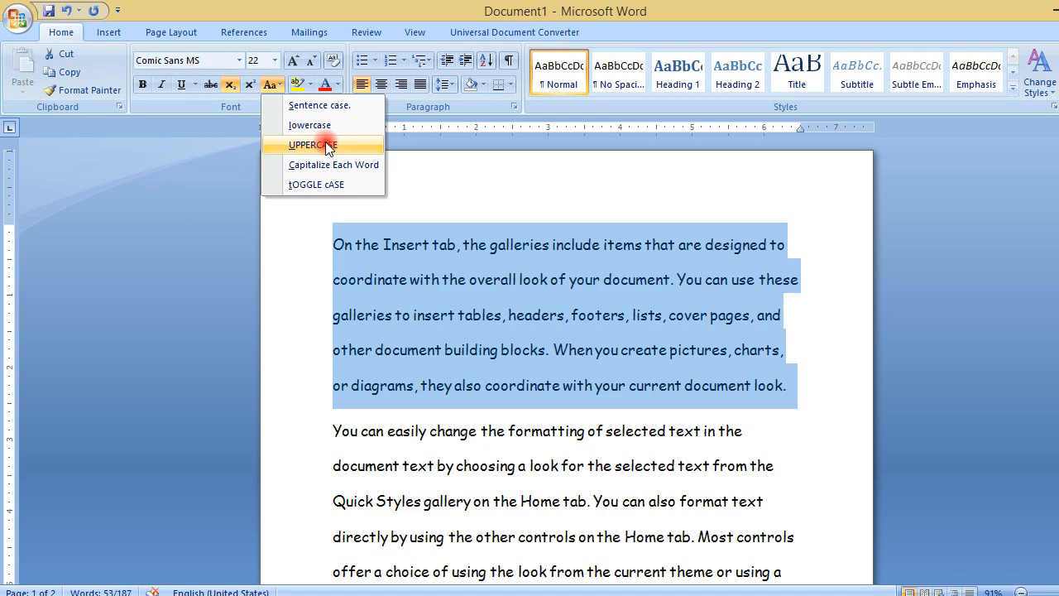
pyautogui.click(328, 146)
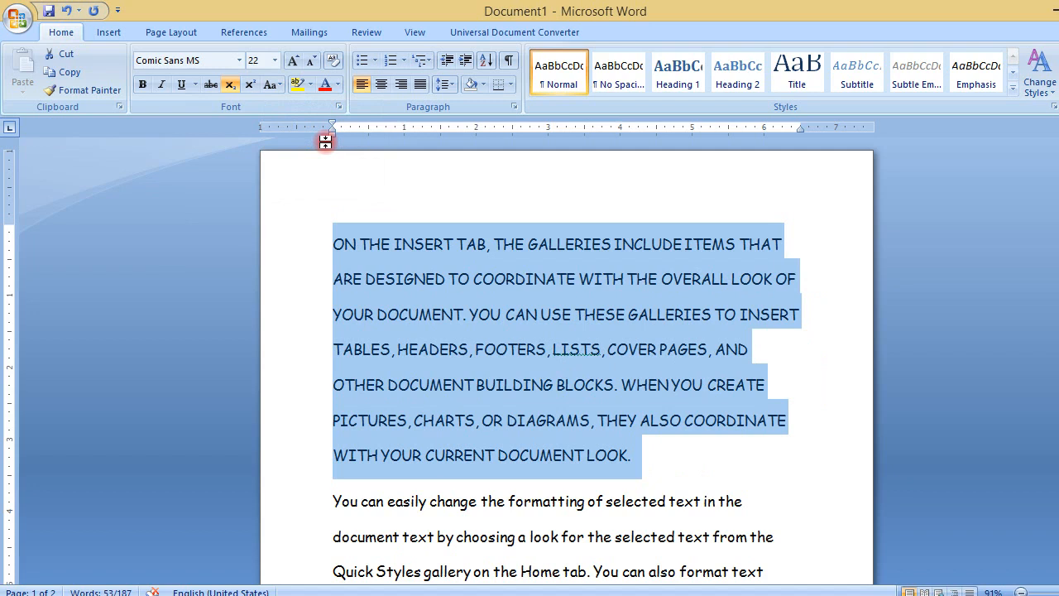
# - Try Capitalize Each Word and tOGGLE cASE in turn on the selected first paragraph
pyautogui.click(279, 85)
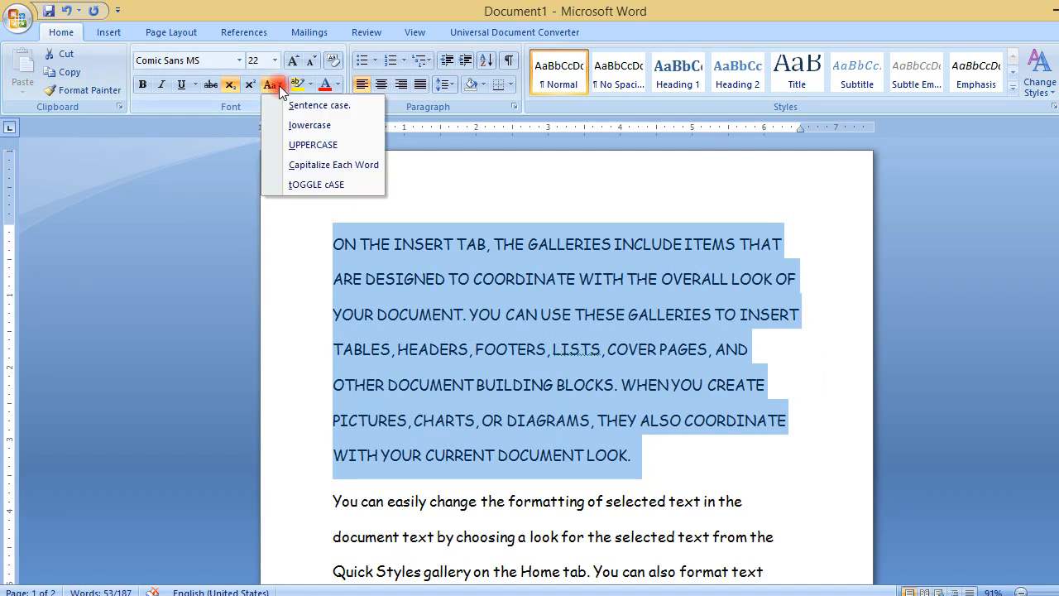
pyautogui.click(352, 166)
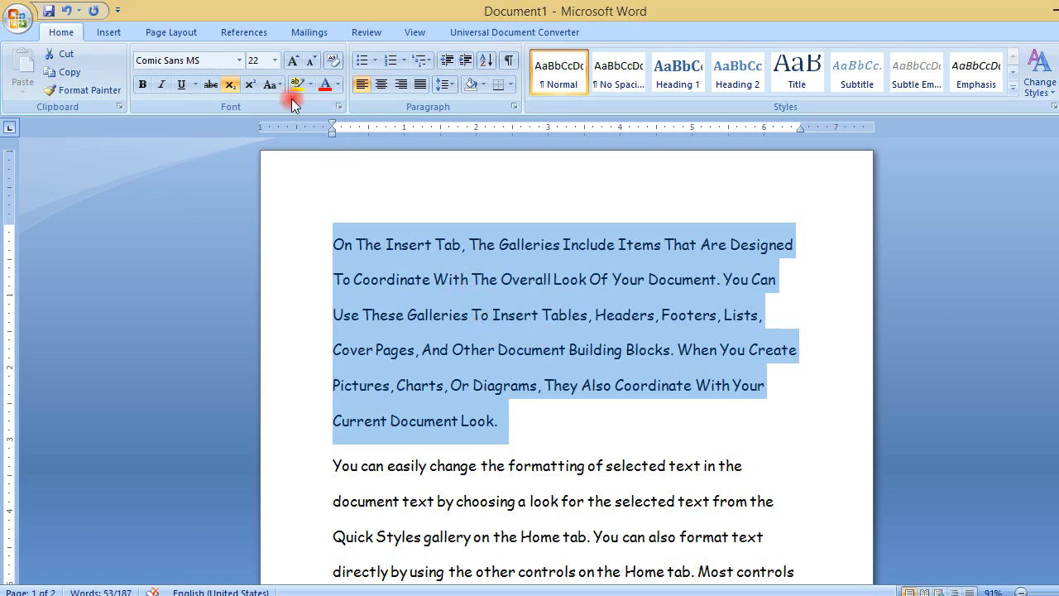
pyautogui.click(274, 85)
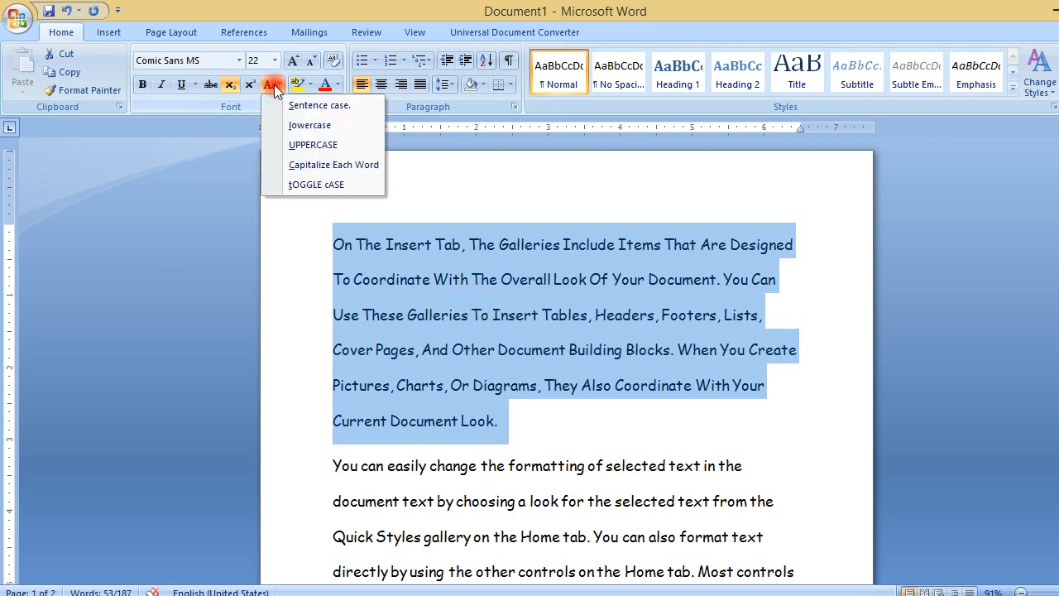
pyautogui.click(322, 185)
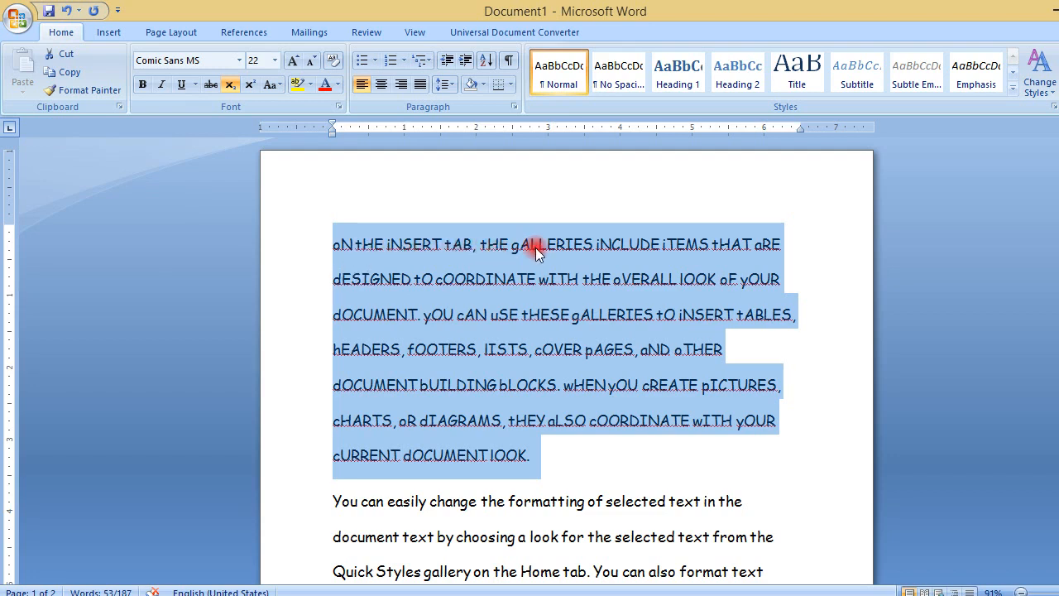
# - Change the case of the first paragraph to Sentence case and deselect the text
pyautogui.click(283, 87)
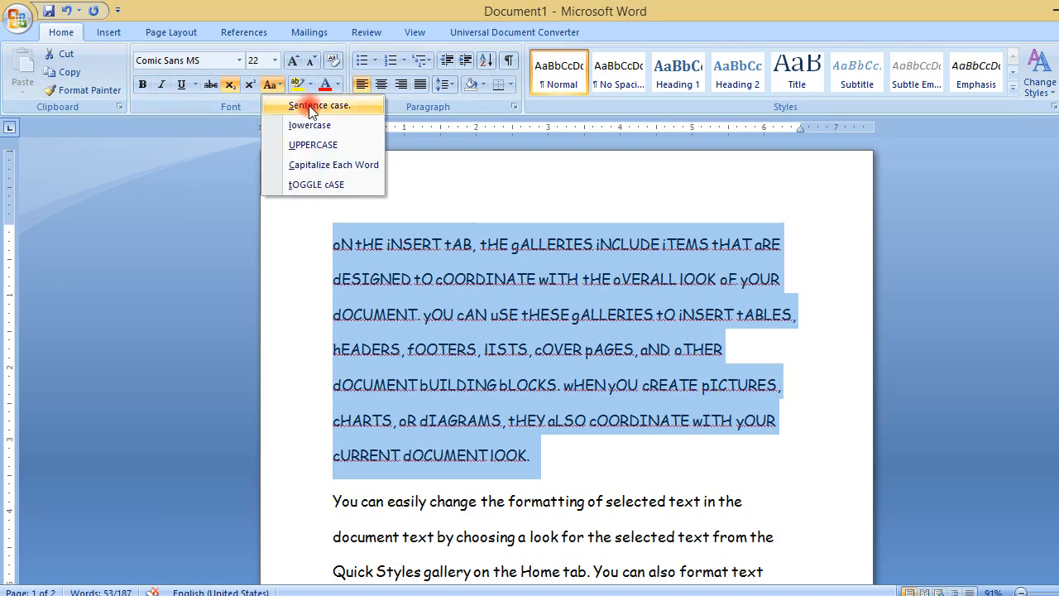
pyautogui.click(310, 108)
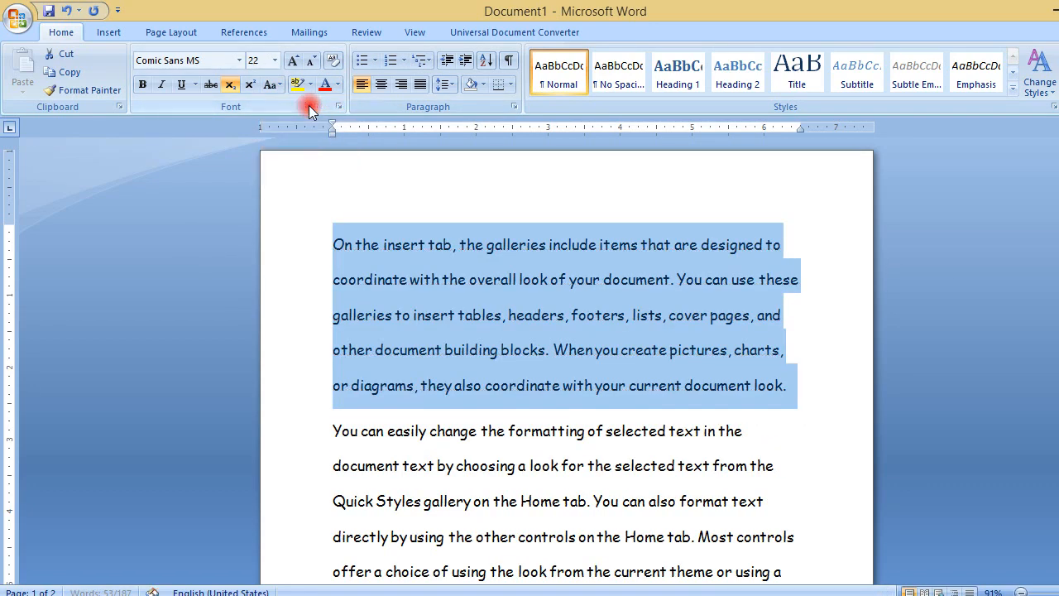
pyautogui.click(468, 322)
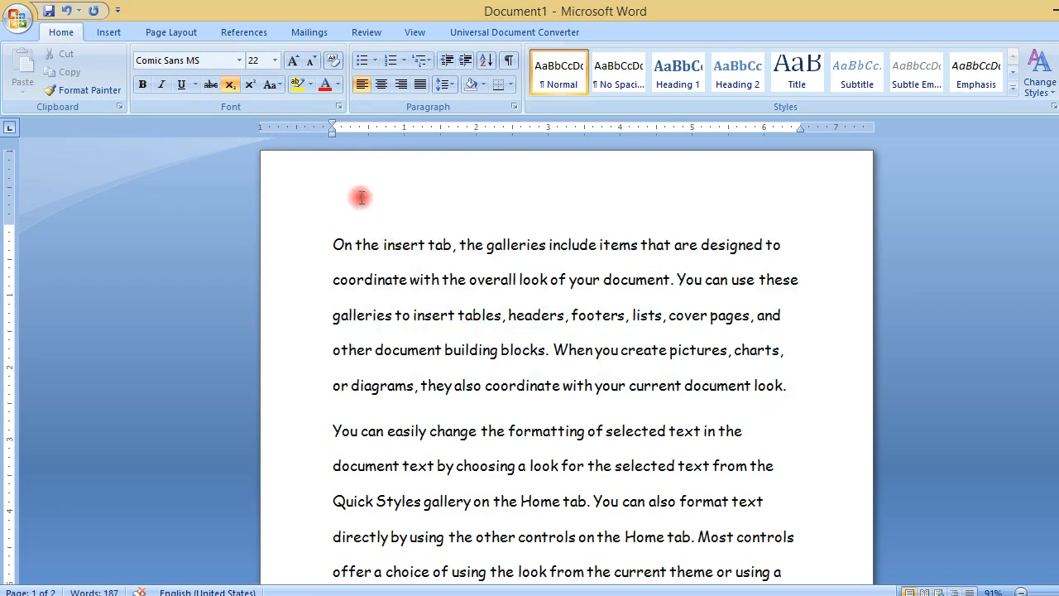
# - Highlight the second line of the first paragraph, from "coordinate with" to "use these", in bright green
pyautogui.click(442, 345)
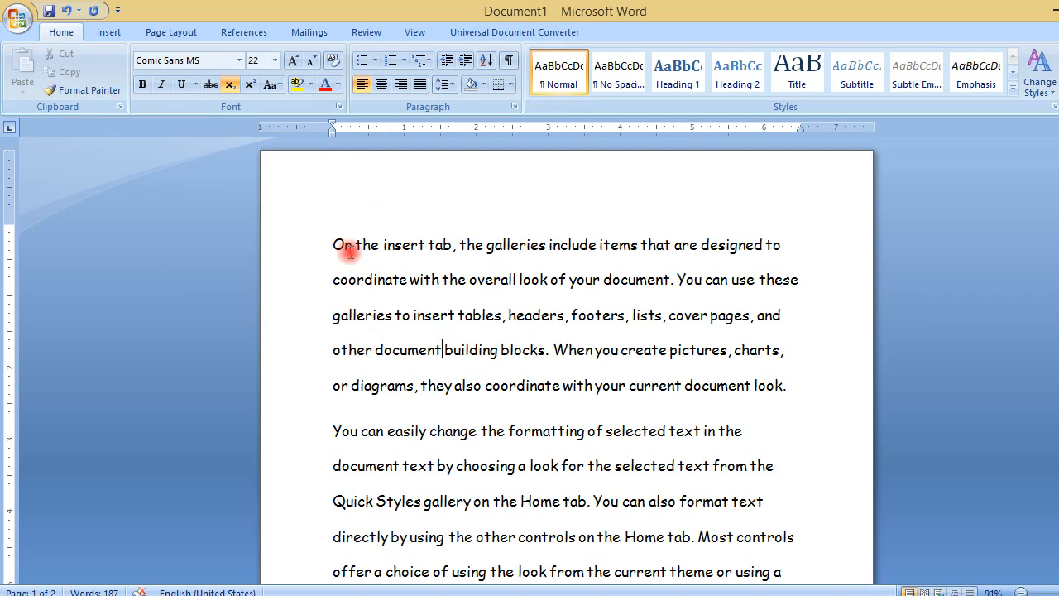
pyautogui.moveTo(335, 279); pyautogui.dragTo(800, 279)
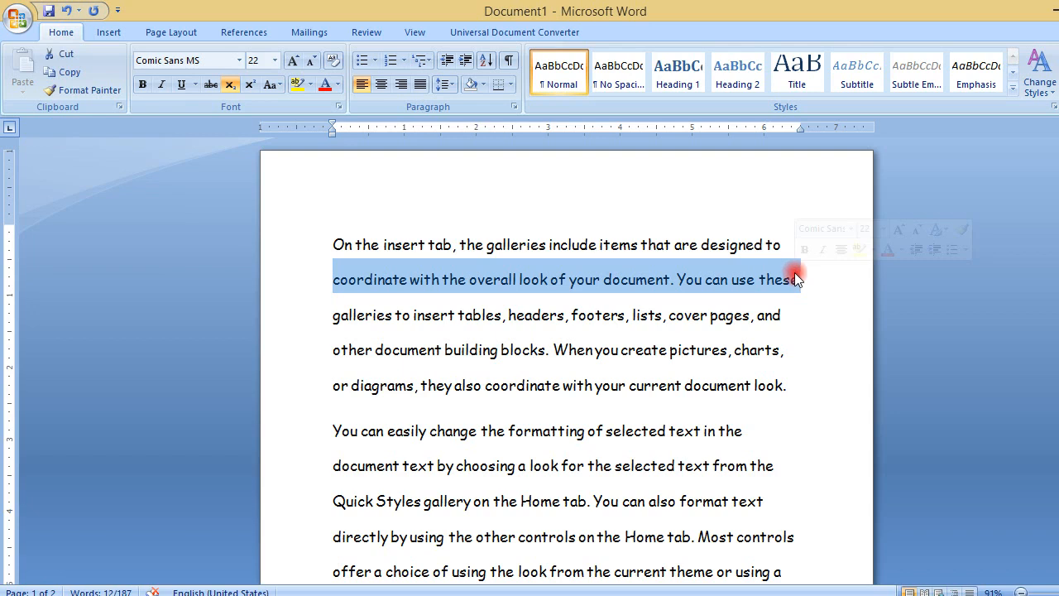
pyautogui.click(312, 84)
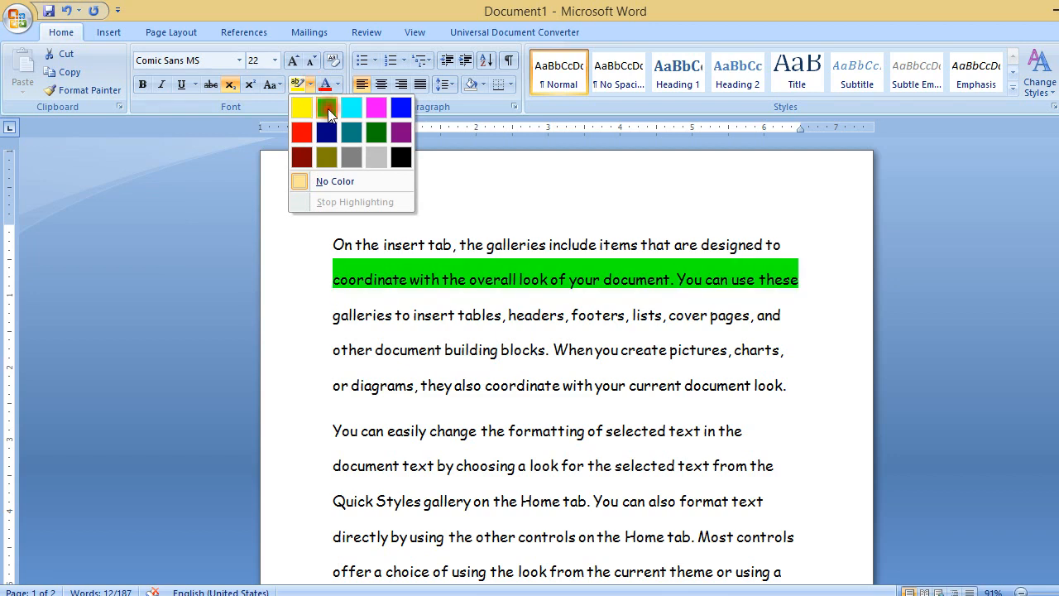
pyautogui.click(328, 109)
pyautogui.click(383, 241)
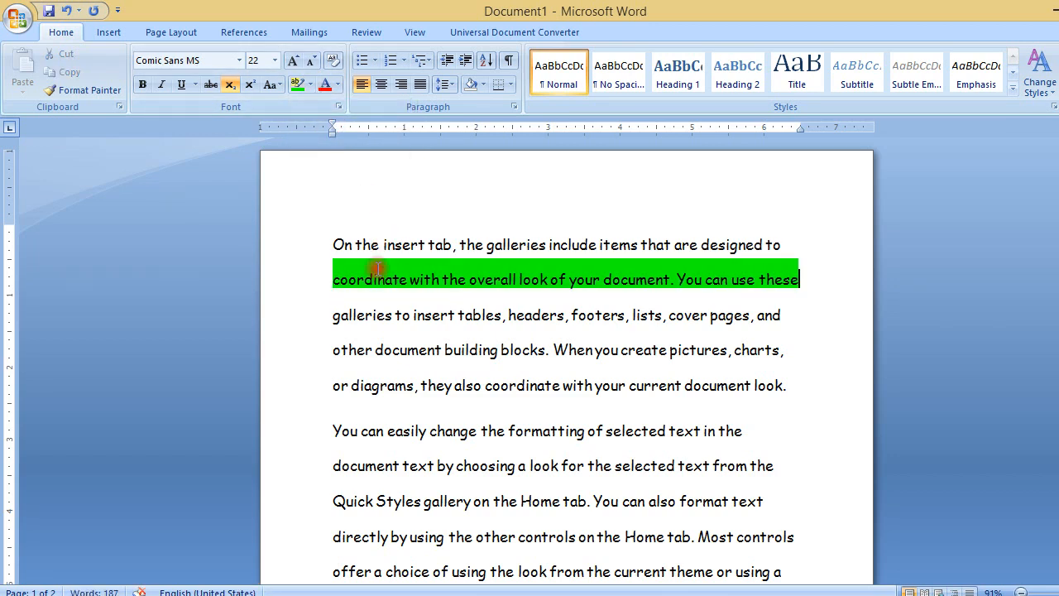
# - Highlight the fourth line of the first paragraph in pink and the first line of the second paragraph in yellow
pyautogui.moveTo(334, 350); pyautogui.dragTo(796, 345)
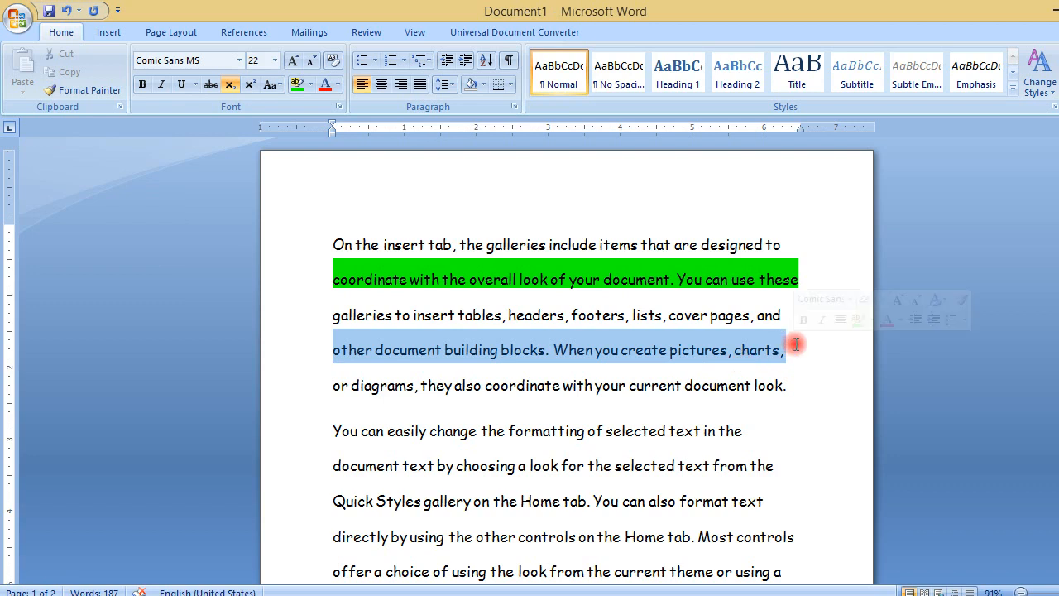
pyautogui.click(311, 84)
pyautogui.click(379, 110)
pyautogui.moveTo(331, 428); pyautogui.dragTo(753, 439)
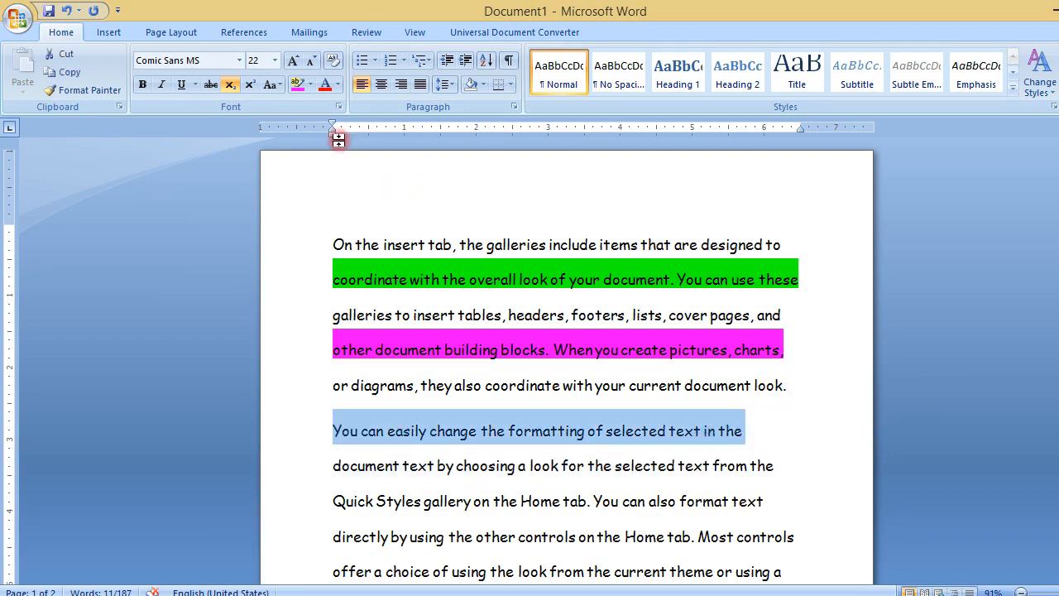
pyautogui.click(312, 84)
pyautogui.click(303, 106)
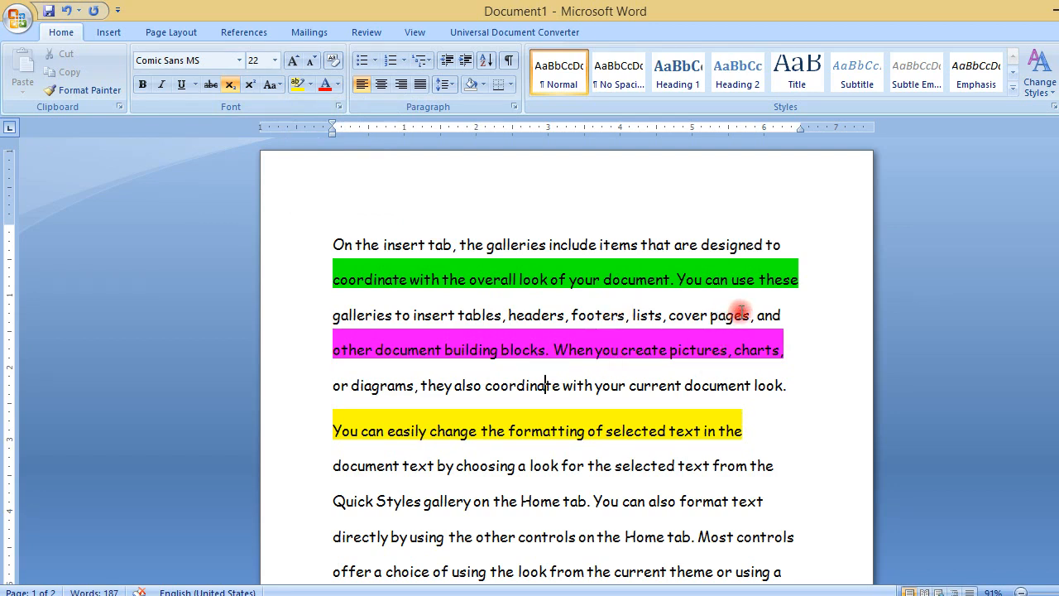
# - Remove the green and pink highlighting from the second and fourth lines of the first paragraph using No Color
pyautogui.moveTo(799, 279); pyautogui.dragTo(328, 269)
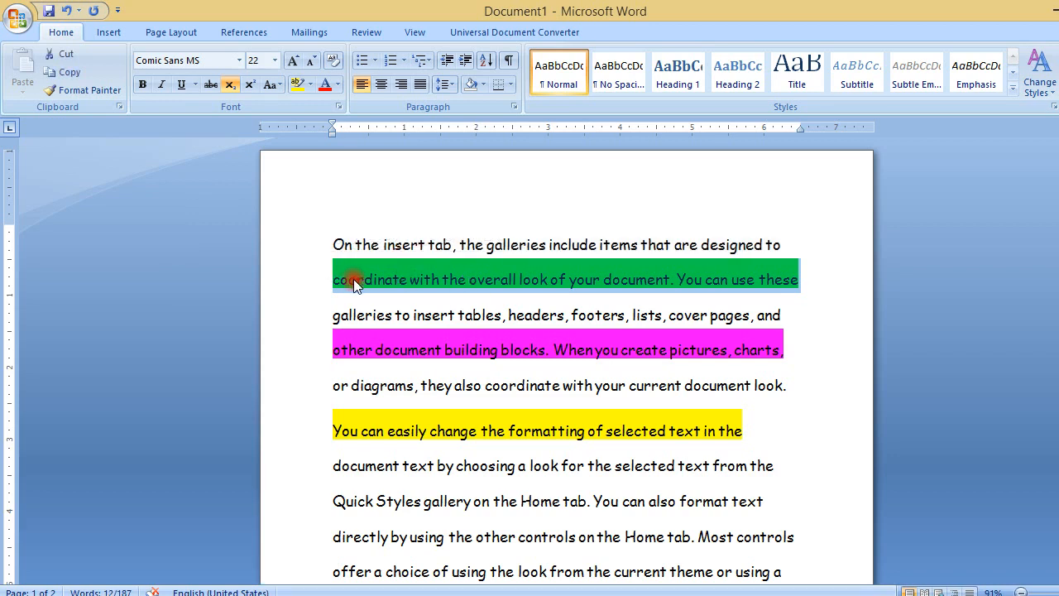
pyautogui.click(313, 85)
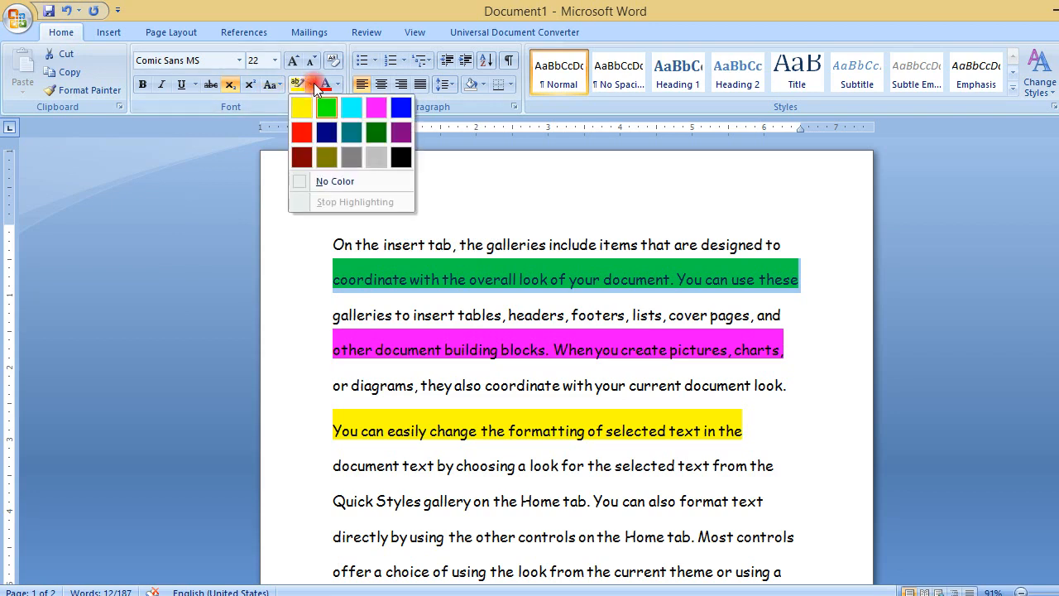
pyautogui.click(337, 183)
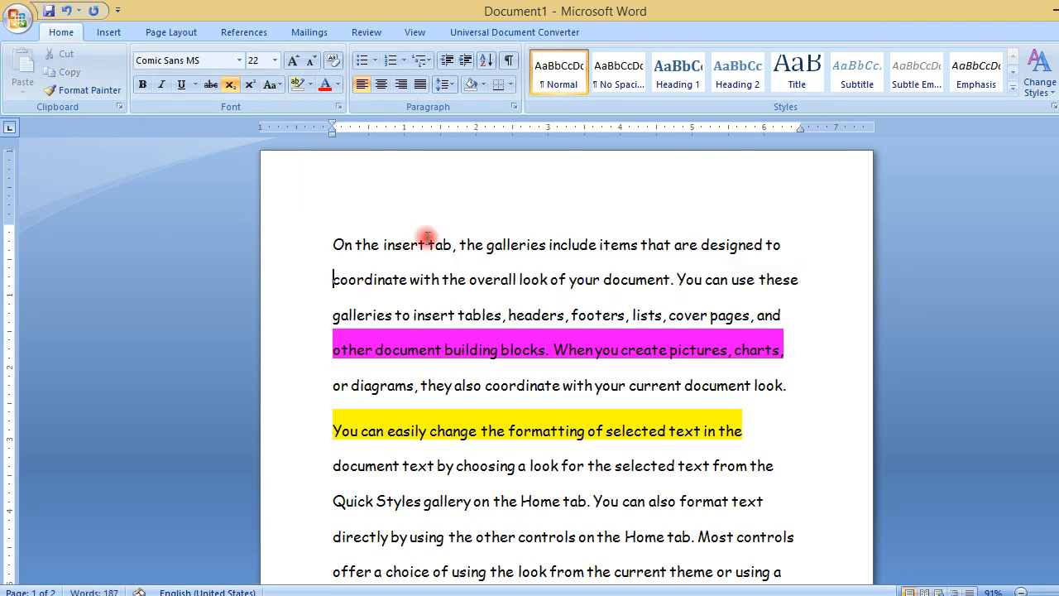
pyautogui.moveTo(324, 341); pyautogui.dragTo(792, 339)
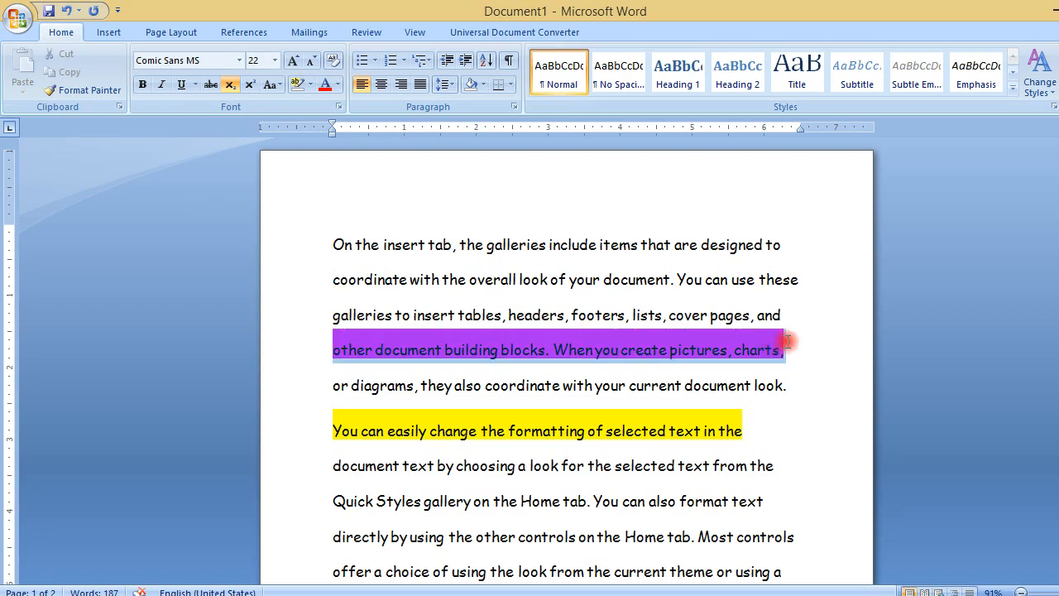
pyautogui.click(311, 86)
pyautogui.click(340, 181)
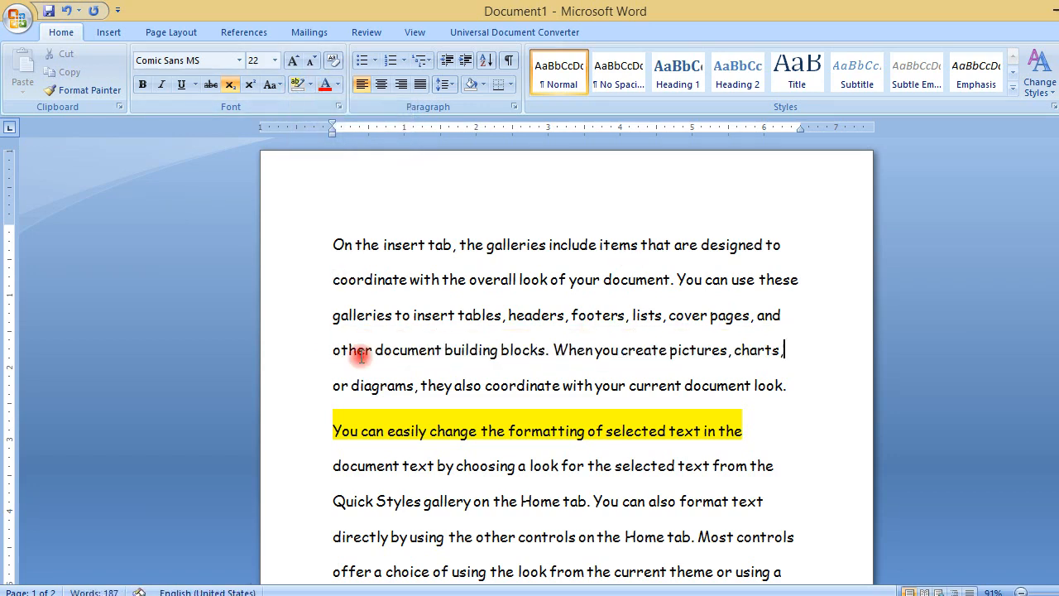
# - Clear the yellow highlight from the first line of the second paragraph with No Color and deselect the text
pyautogui.moveTo(332, 431); pyautogui.dragTo(752, 431)
pyautogui.click(311, 85)
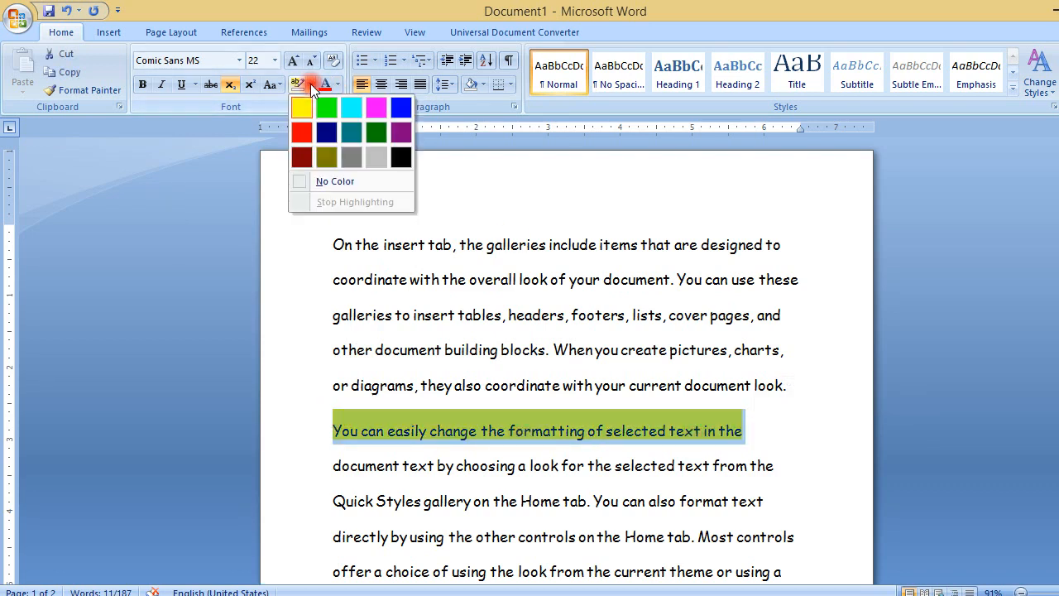
pyautogui.click(319, 182)
pyautogui.click(470, 349)
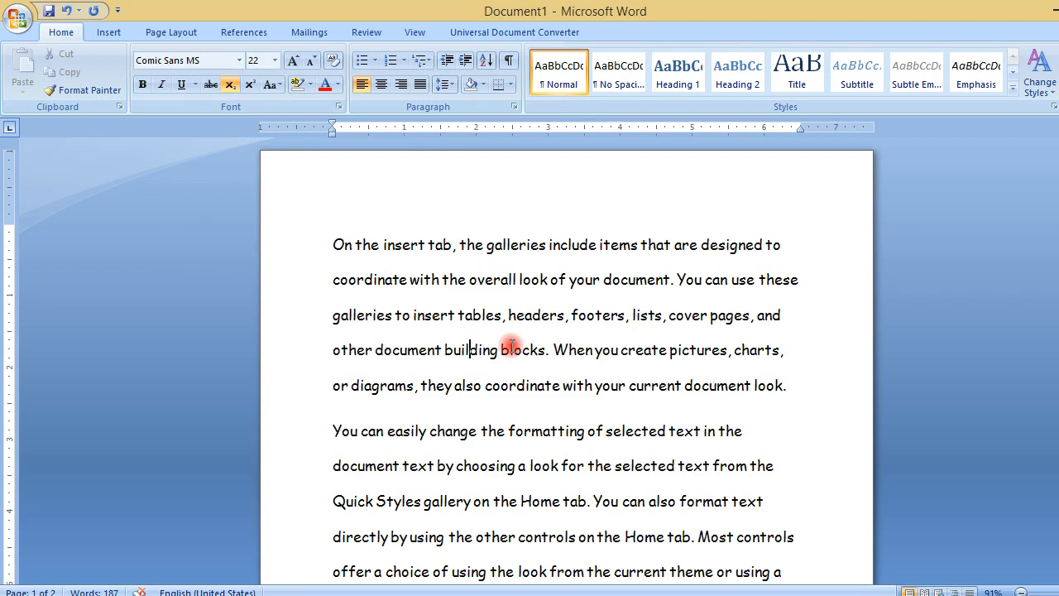
# - Set the font color of the entire document text to standard red and deselect it
pyautogui.hotkey('ctrl', 'a')
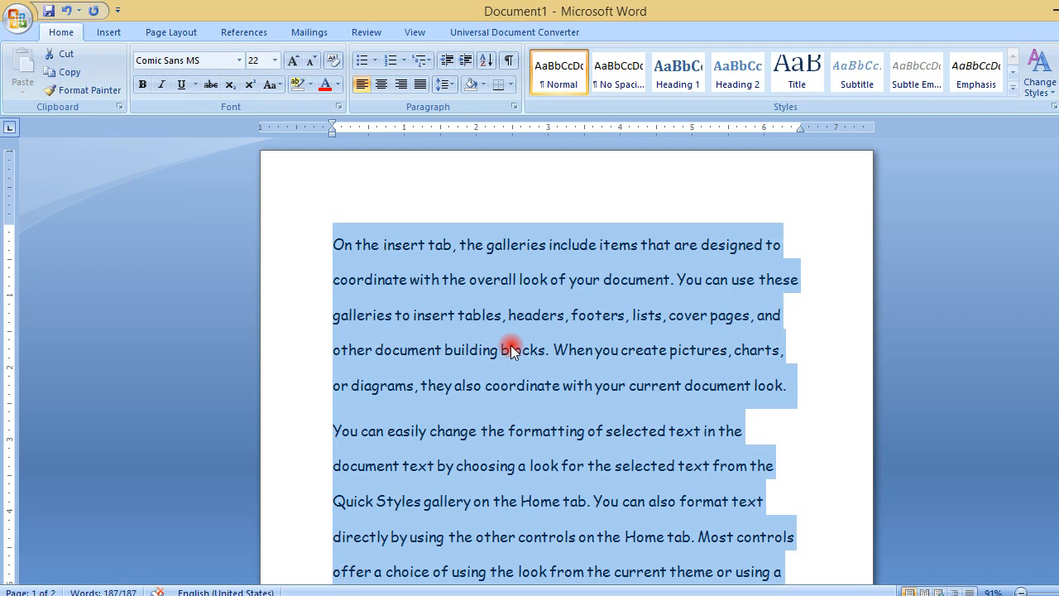
pyautogui.click(337, 85)
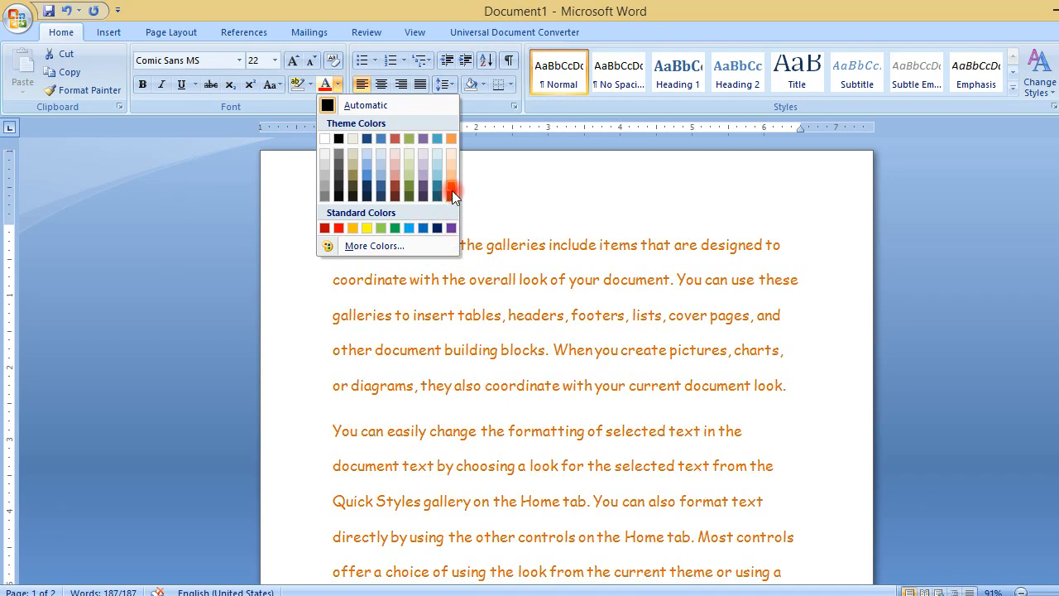
pyautogui.click(339, 228)
pyautogui.click(461, 322)
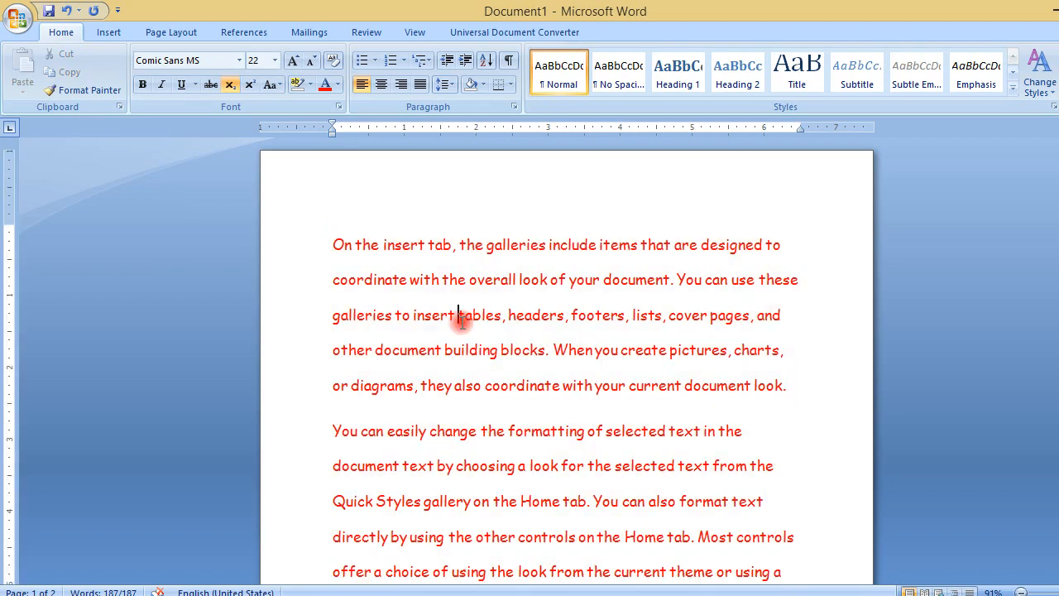
pyautogui.moveTo(1058, 192)
pyautogui.mouseDown()
pyautogui.moveTo(1058, 240)
pyautogui.moveTo(1058, 191)
pyautogui.mouseUp()
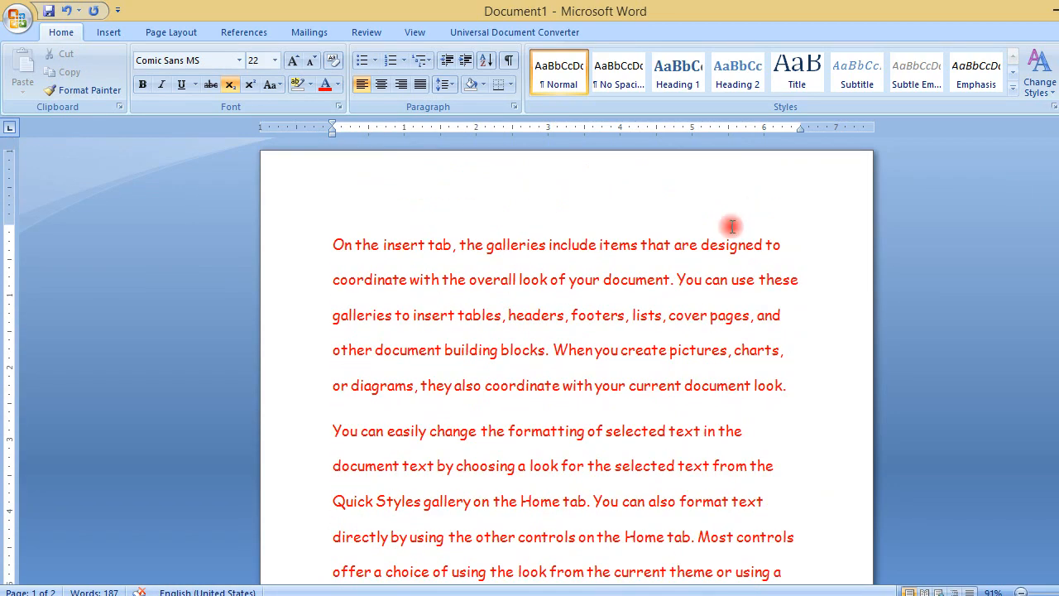
# - Change the font color of the whole document to the theme color Black, Text 1, and deselect the text
pyautogui.hotkey('ctrl', 'a')
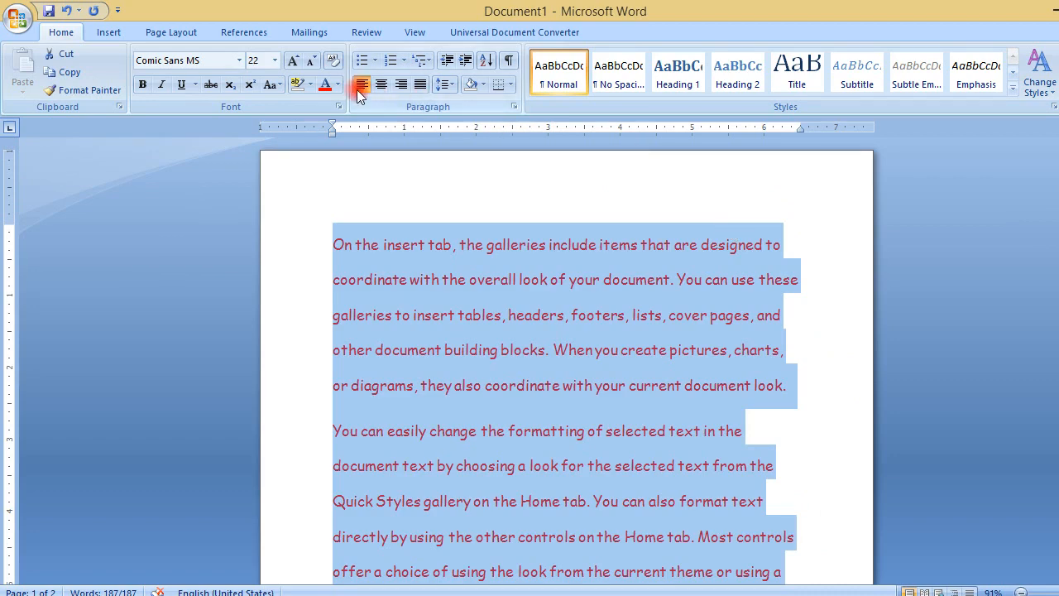
pyautogui.click(338, 84)
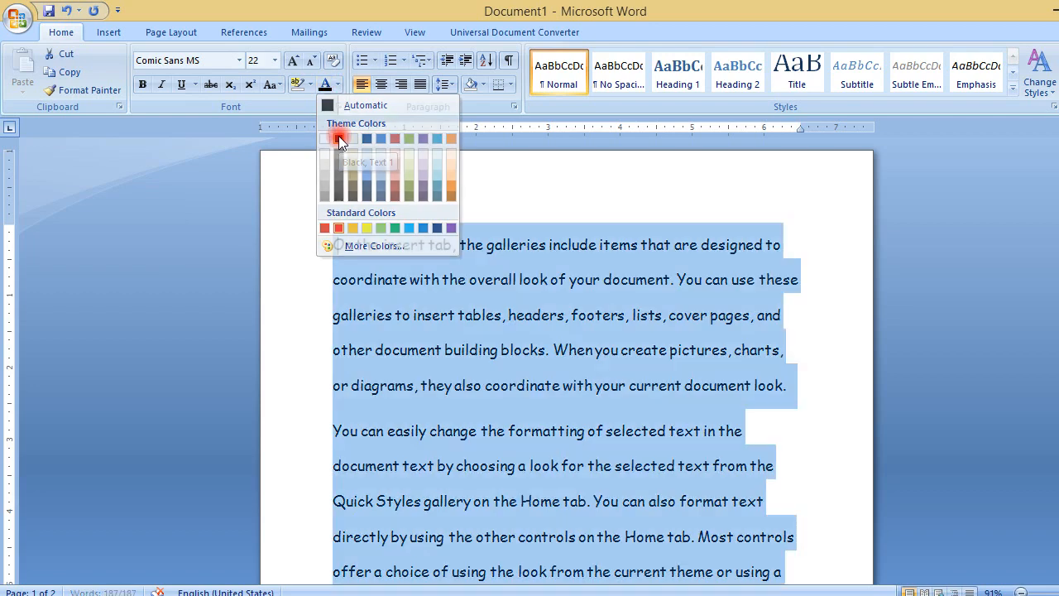
pyautogui.click(339, 136)
pyautogui.click(469, 339)
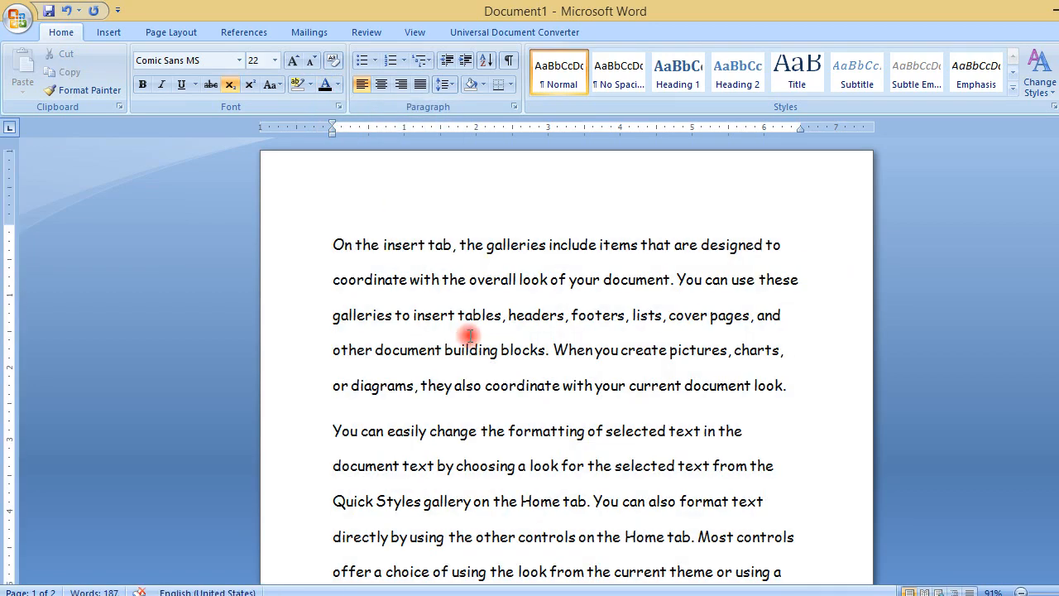